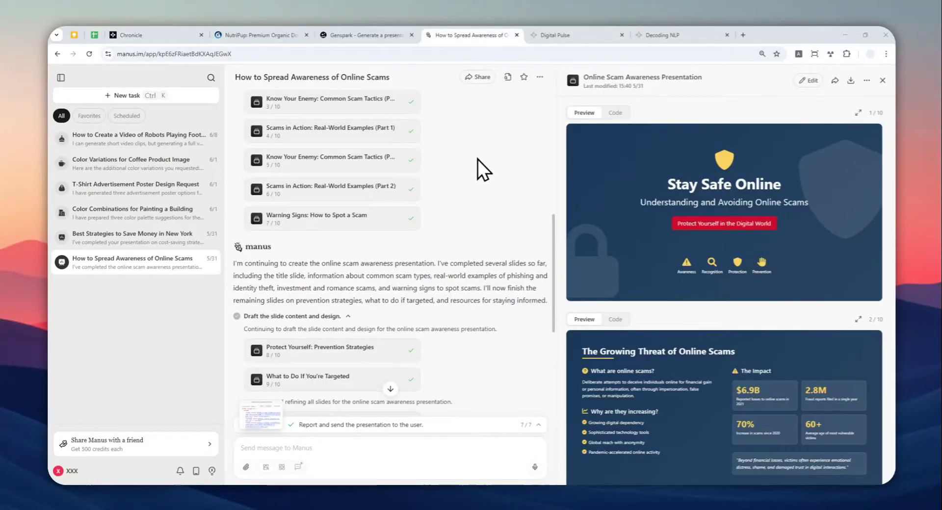
Step: Switch to the Chronicle website and look through its homepage down to the section about Widgets
left_click(366, 35)
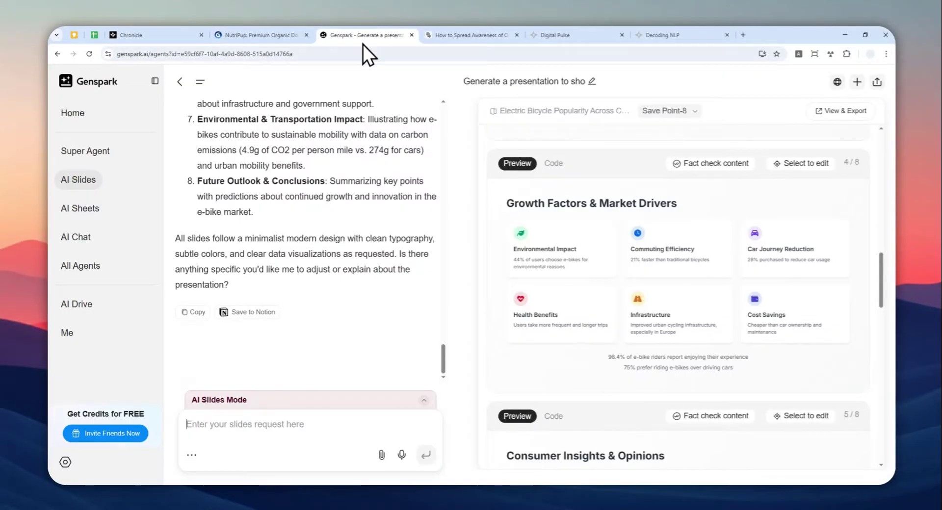
left_click(253, 31)
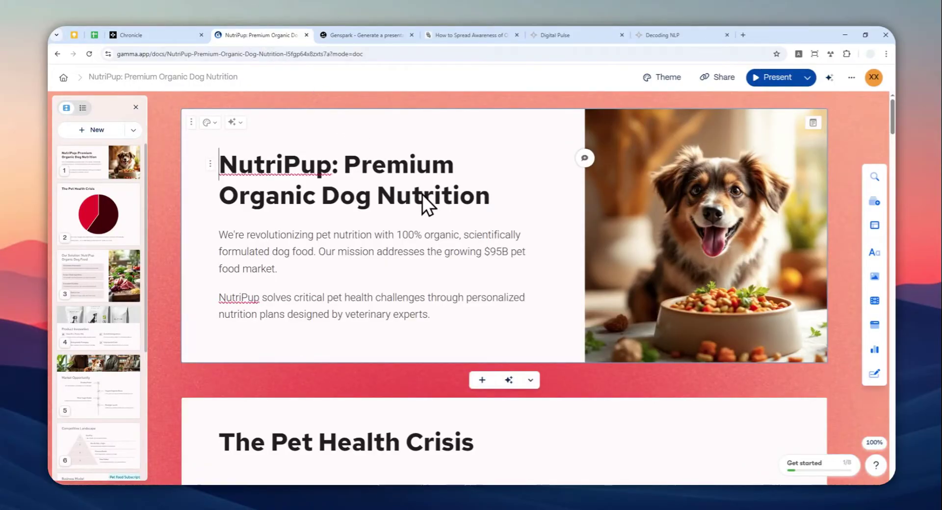
left_click(167, 34)
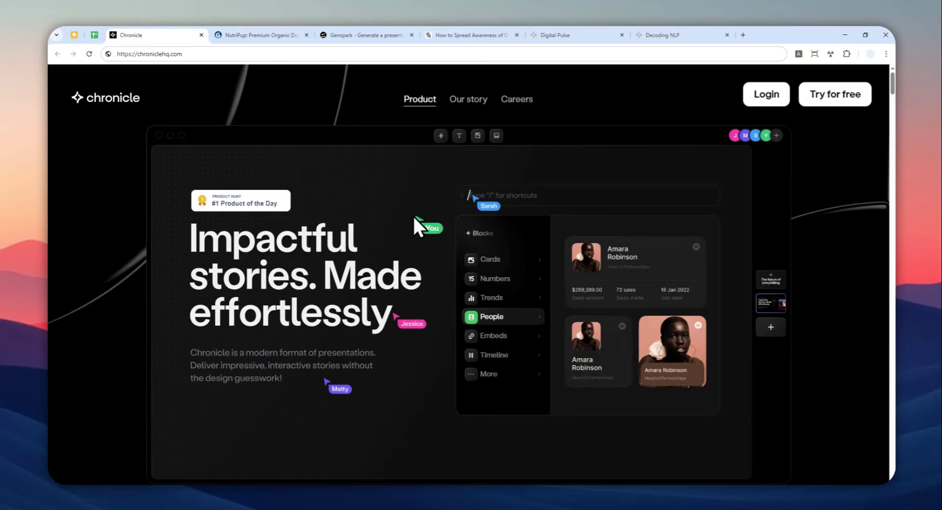
scroll(402, 212, "down", 5)
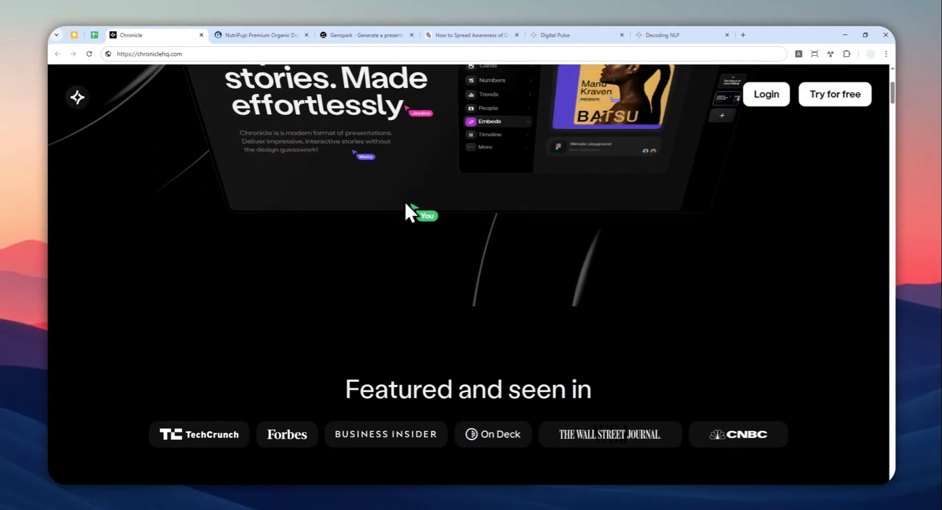
scroll(415, 231, "down", 3)
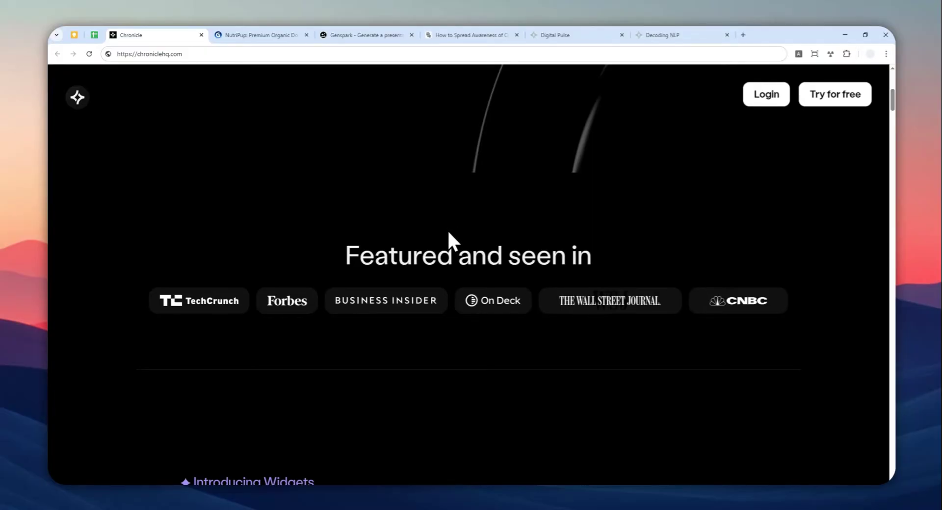
scroll(446, 228, "down", 6)
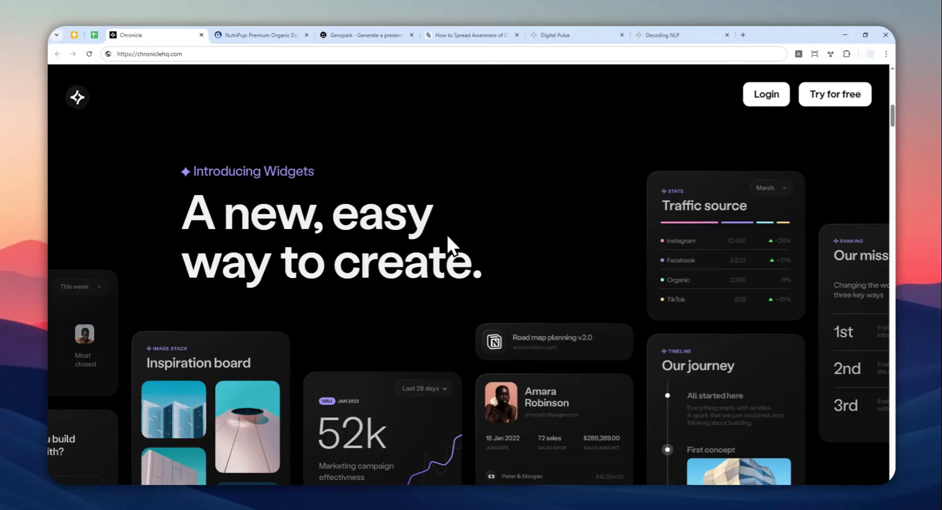
scroll(442, 246, "down", 3)
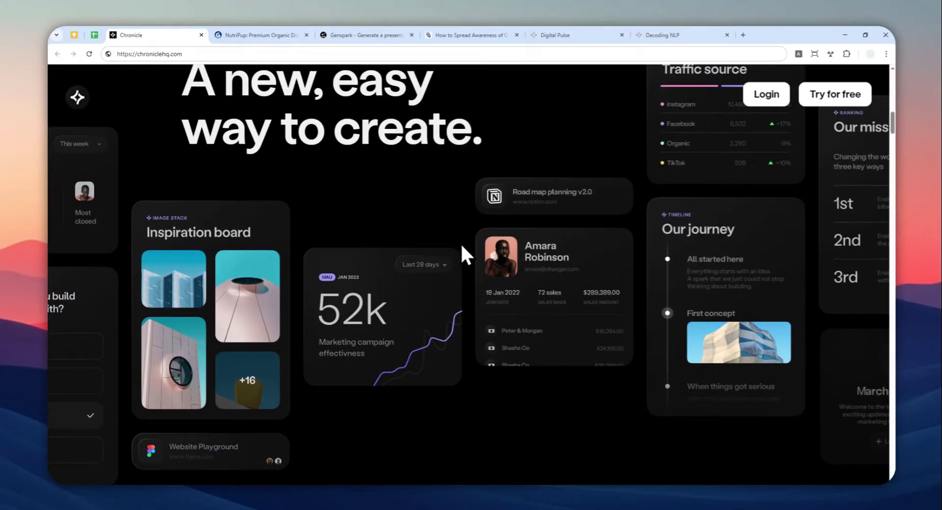
scroll(459, 244, "down", 3)
scroll(459, 243, "up", 1)
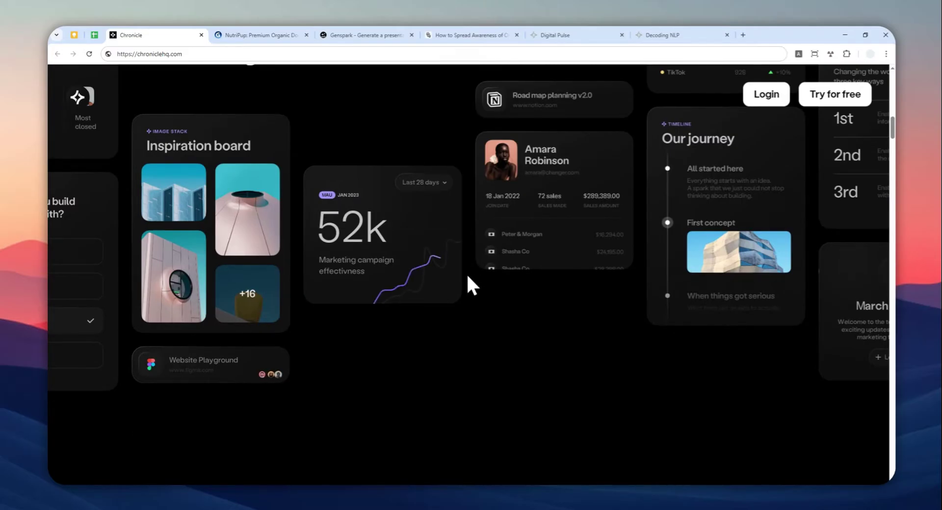
scroll(466, 275, "down", 3)
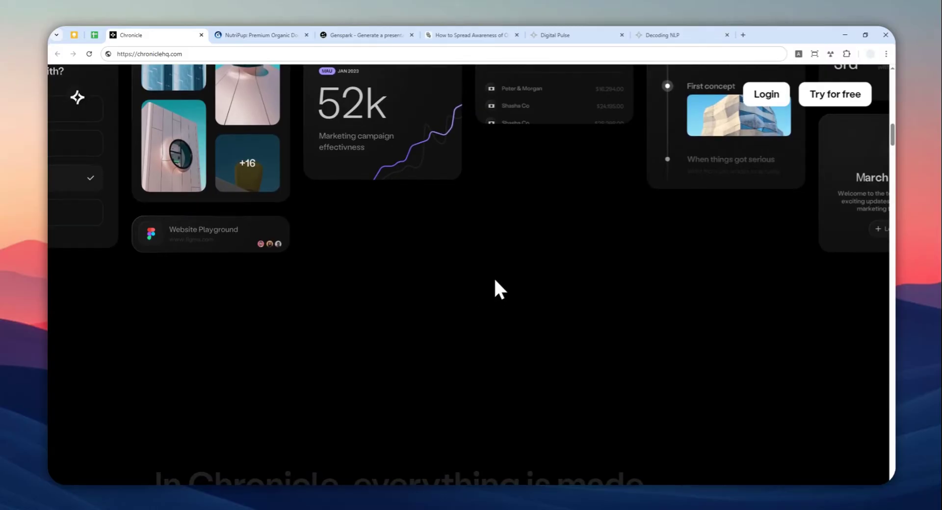
scroll(494, 278, "down", 3)
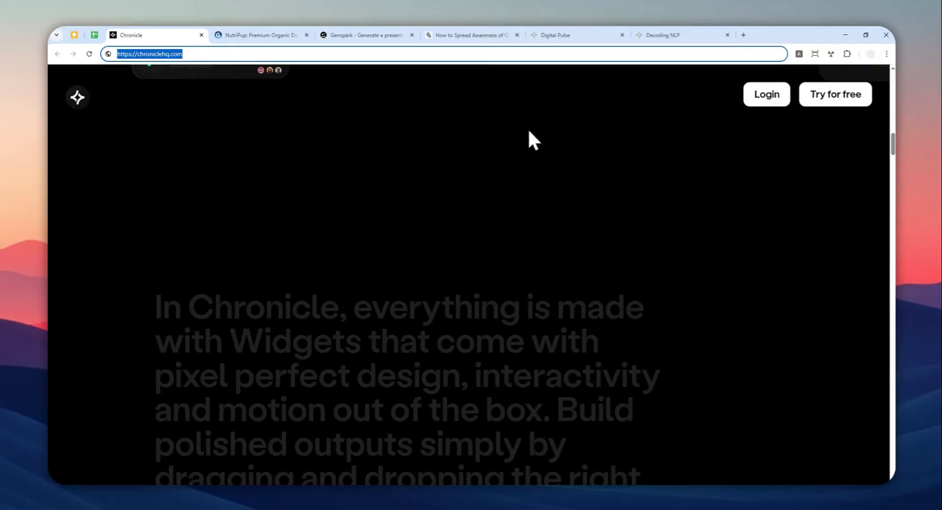
Step: Present the Digital Pulse document and view the first gradient image of the Trend Trajectories chapter enlarged, closing it again
left_click(562, 35)
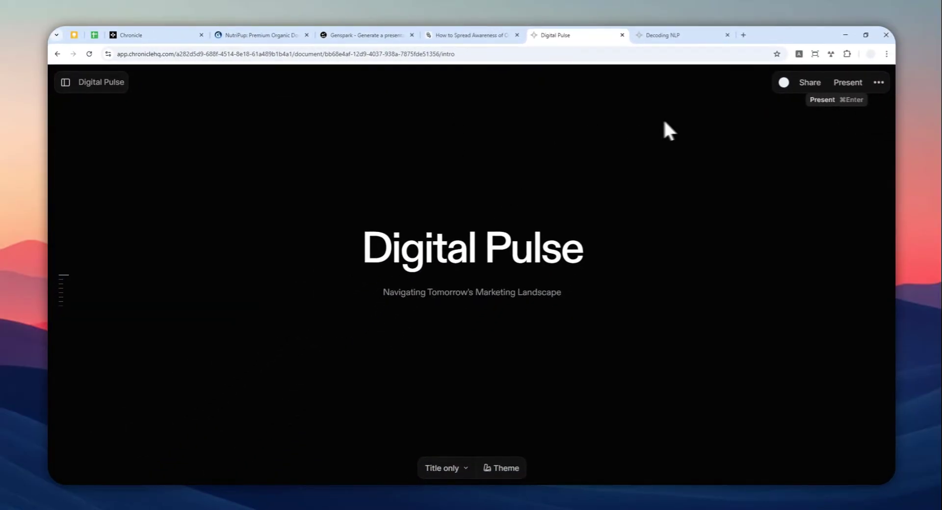
left_click(858, 83)
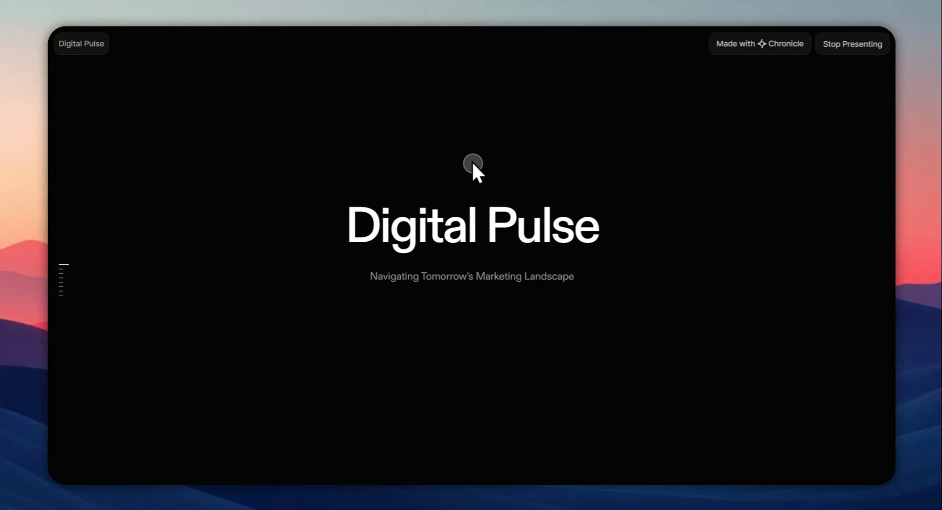
key("Right")
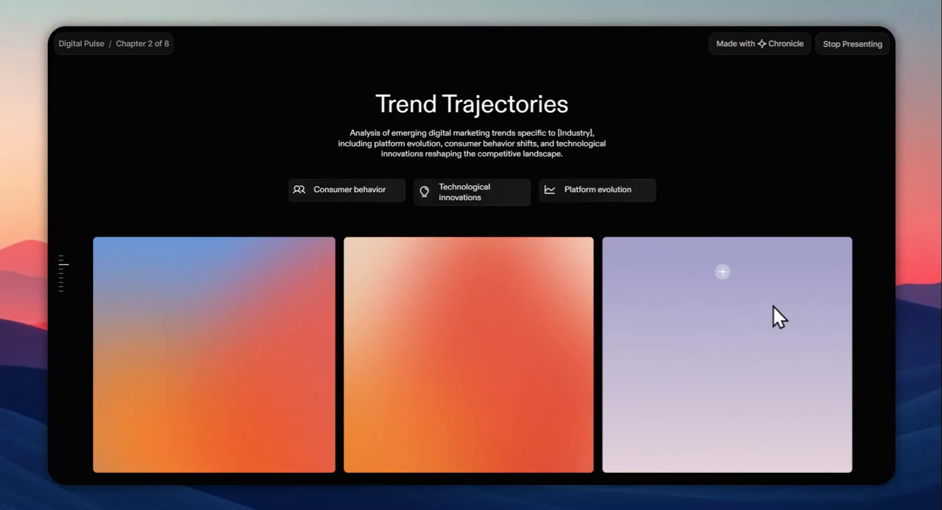
left_click(179, 324)
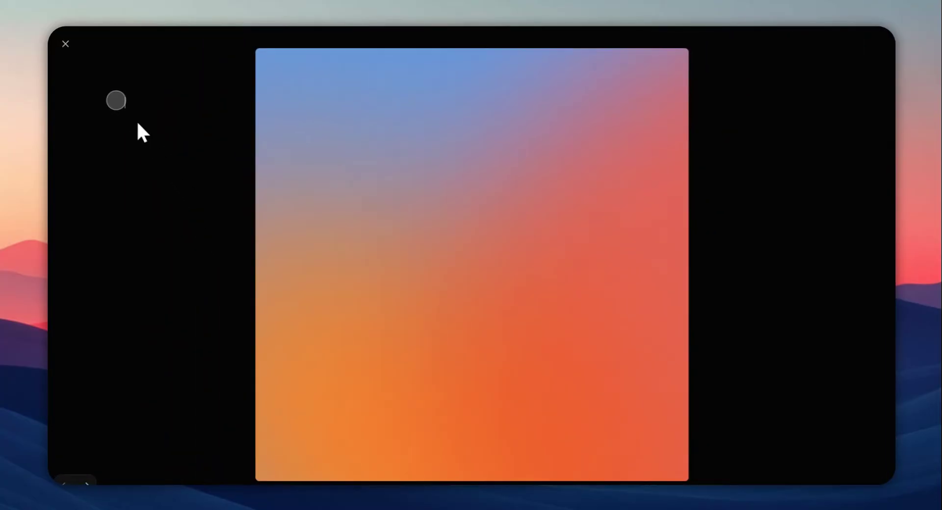
left_click(66, 43)
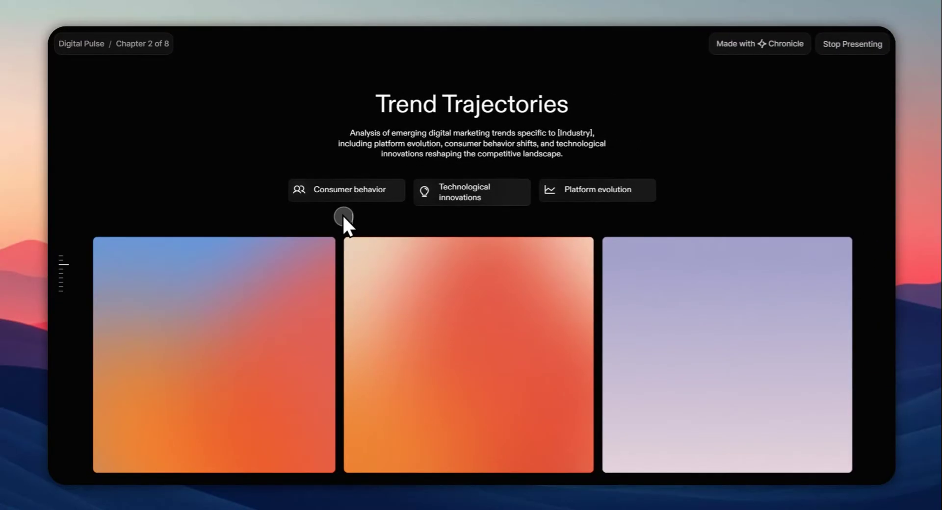
Step: Advance the presentation to the Tech Transformations chapter and view its AI applications card enlarged, closing it again
left_click(385, 216)
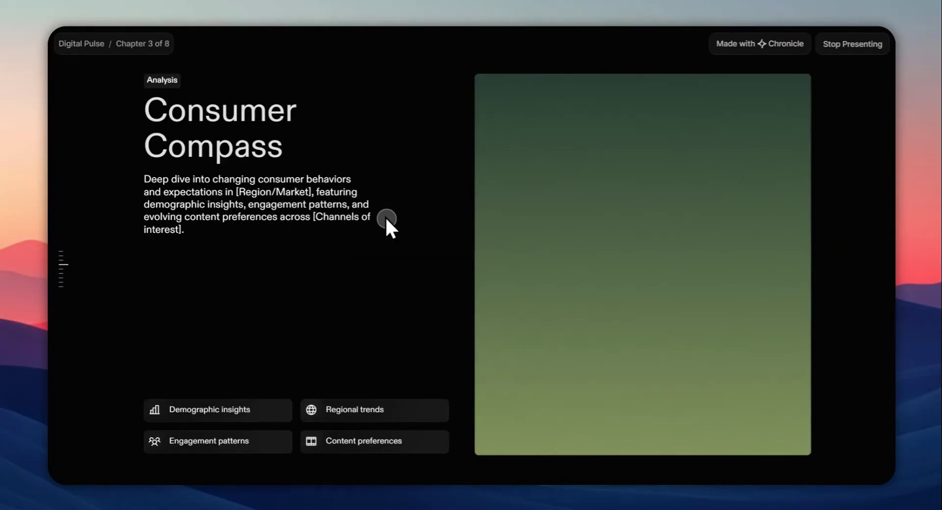
left_click(424, 302)
left_click(298, 275)
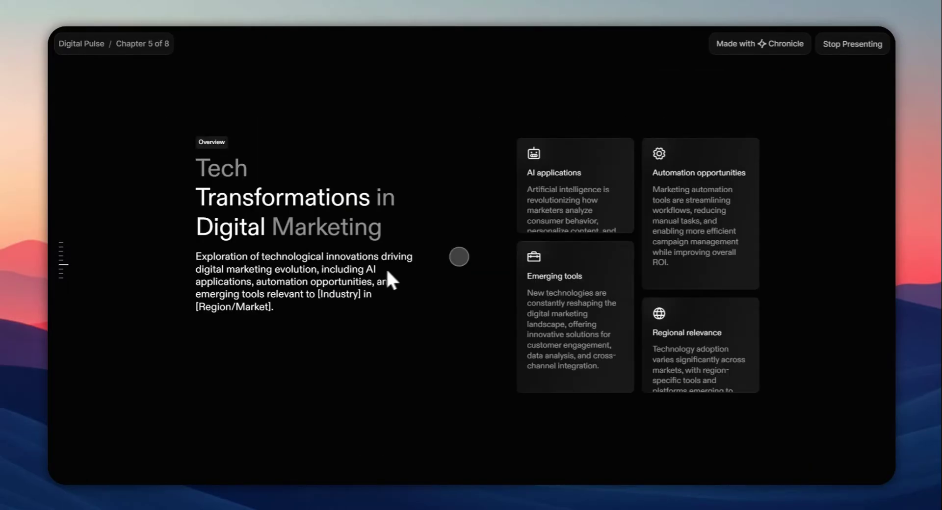
left_click(614, 205)
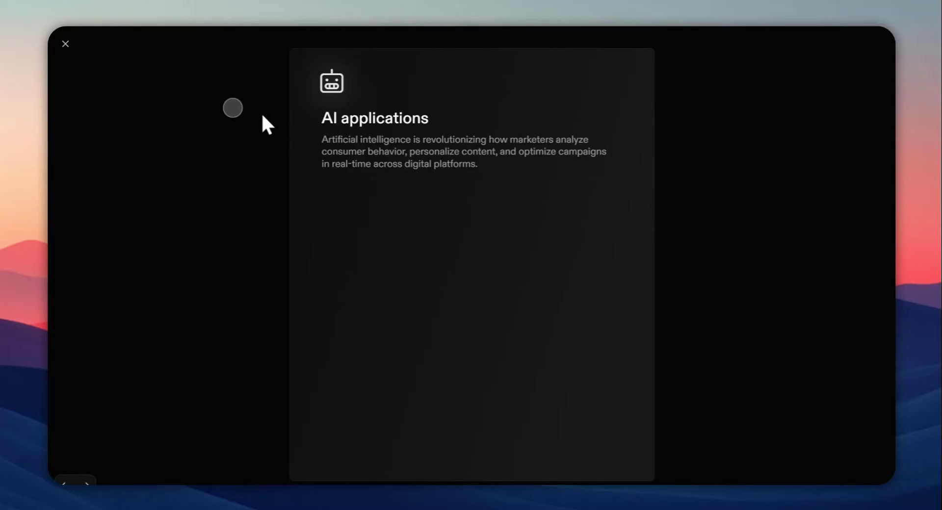
left_click(65, 44)
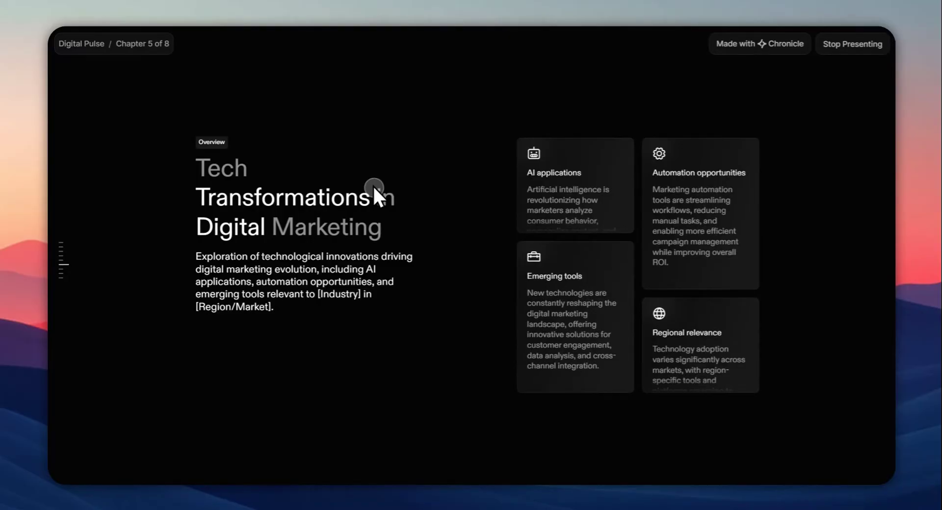
Step: View the remaining chapters of Digital Pulse through Resource Roadmap and stop presenting
scroll(395, 179, "down", 3)
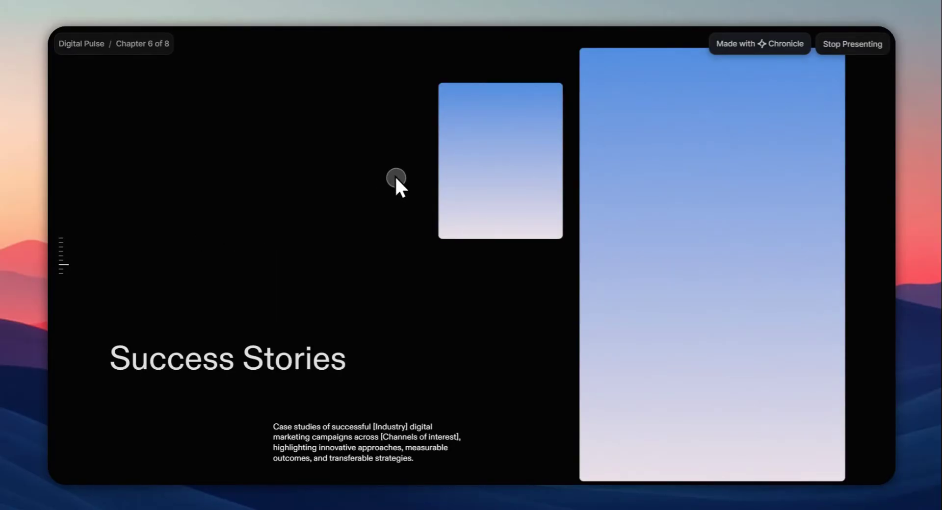
scroll(395, 175, "down", 3)
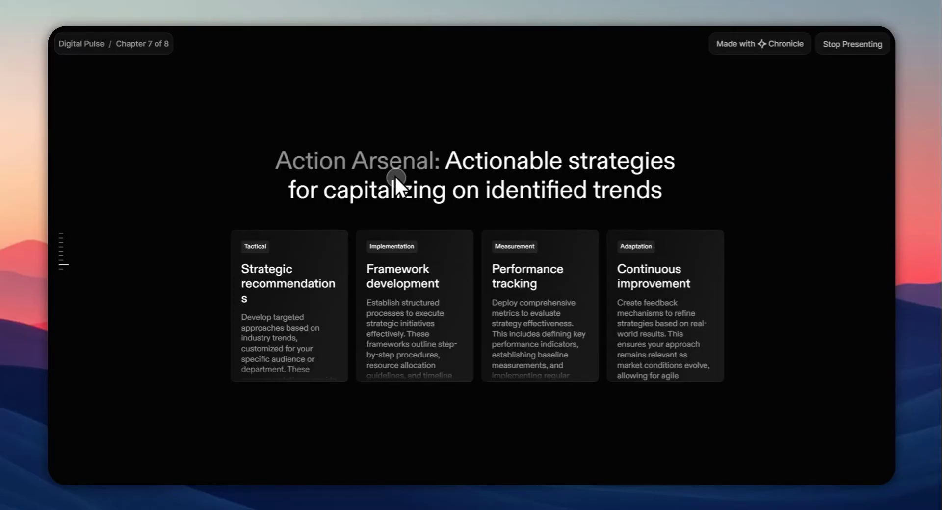
scroll(394, 175, "down", 3)
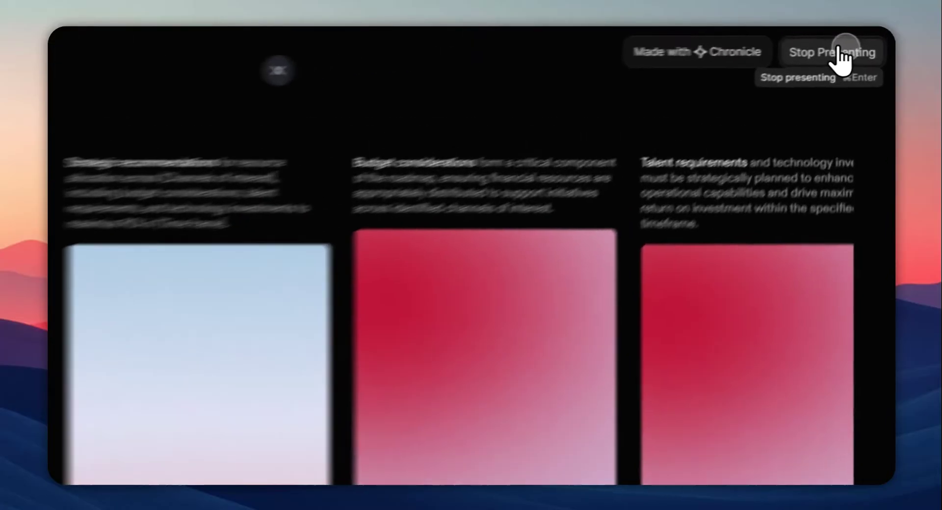
left_click(844, 45)
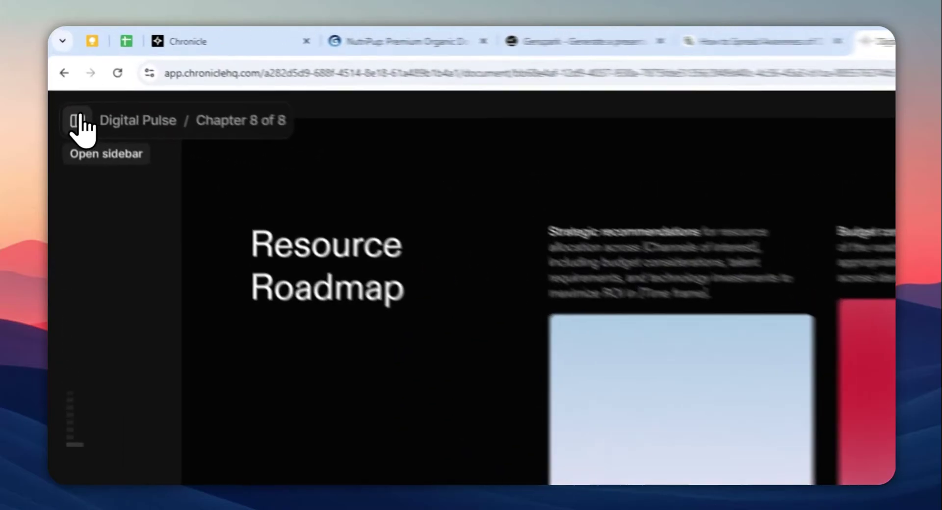
Step: Create a new document generated from a prompt and enter "Benefits of AI in a classroom" as its description
left_click(65, 82)
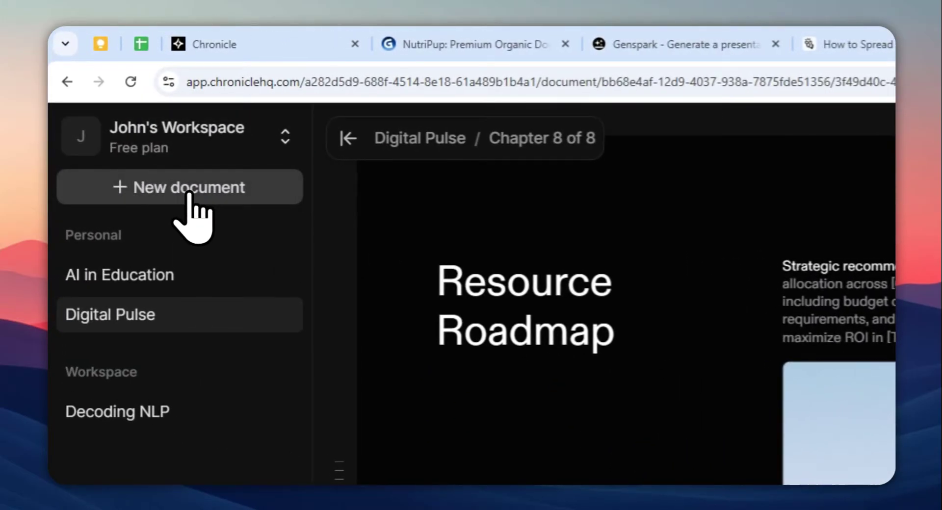
left_click(189, 194)
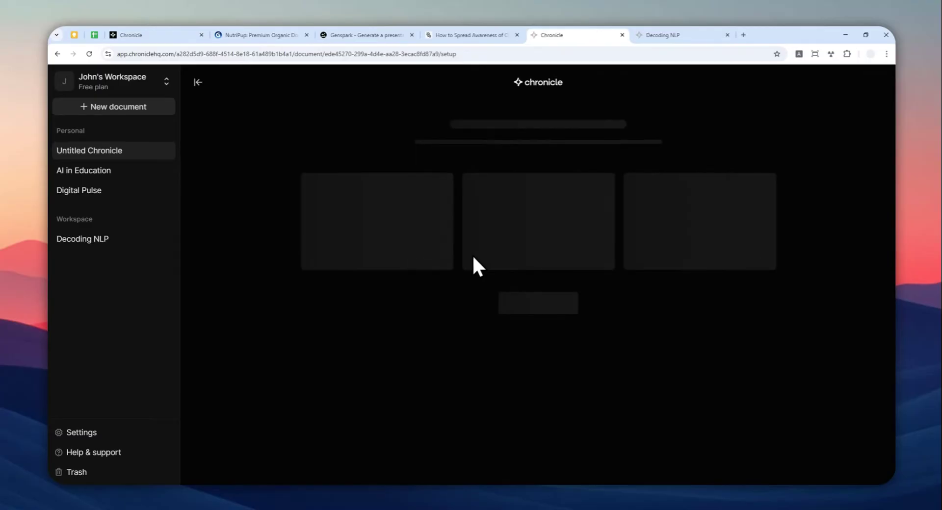
left_click(472, 256)
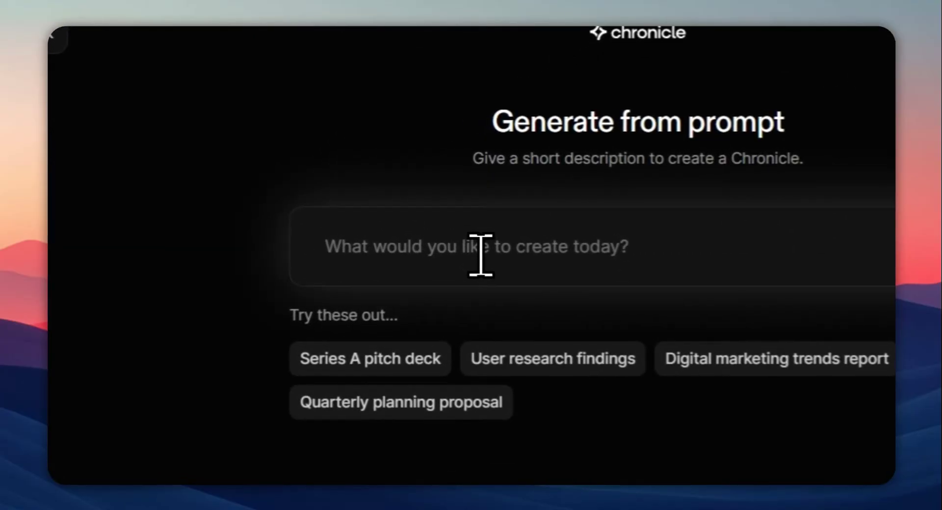
left_click(458, 196)
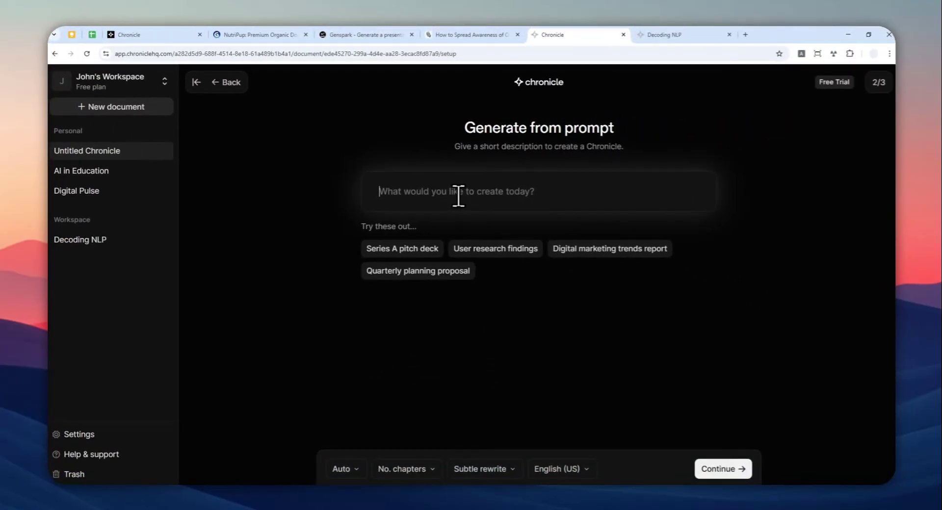
type("Benefits of AI in a class")
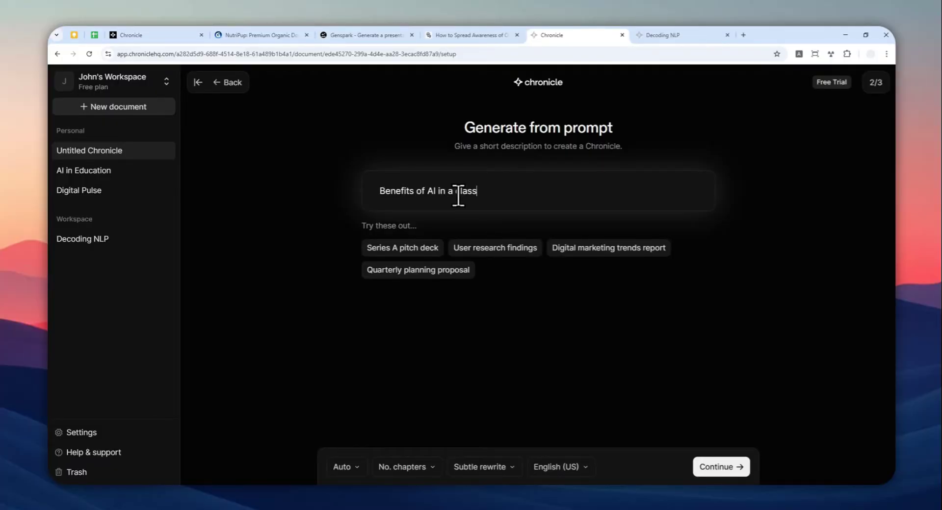
type("room")
Step: Check the template and chapter count options, keeping Auto and No. chapters, and continue to the generated storyline
left_click(346, 467)
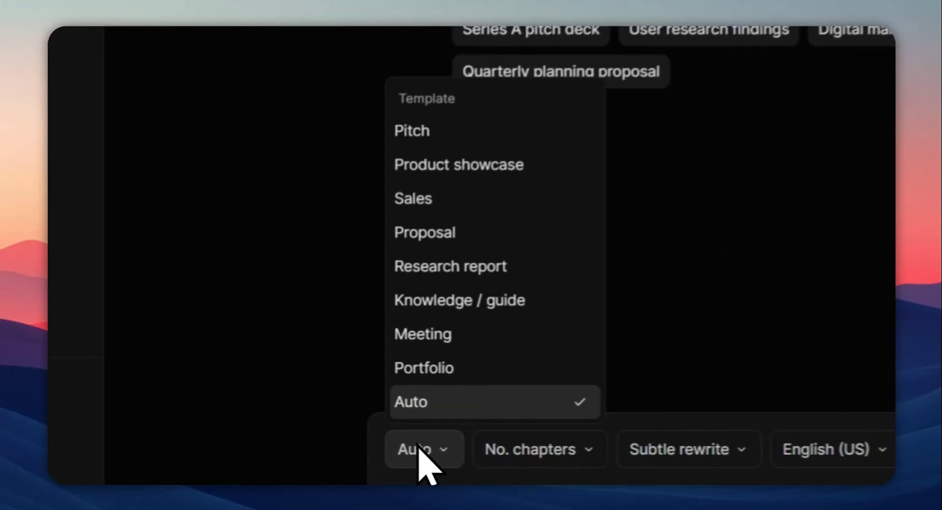
left_click(346, 466)
left_click(489, 463)
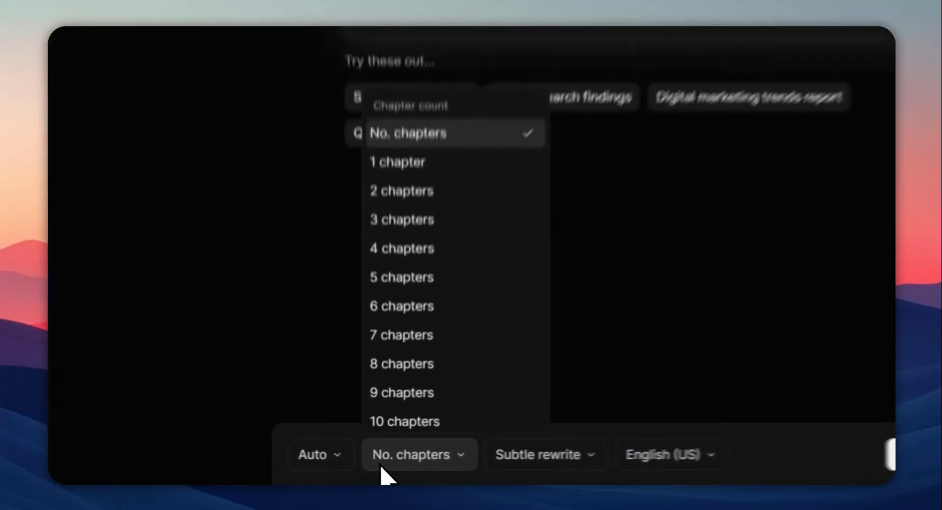
left_click(388, 466)
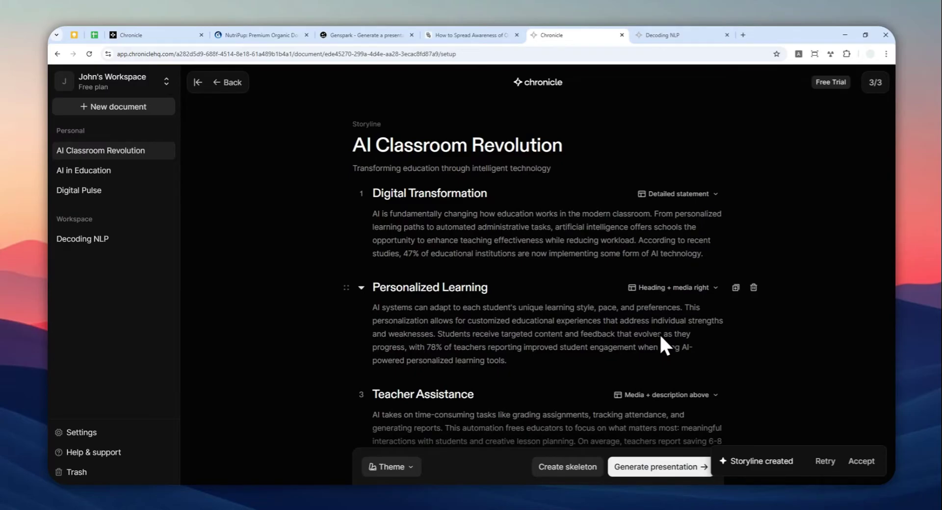
Step: Change the Digital Transformation chapter's layout to Key statement and the Personalized Learning chapter's layout to Media + description above
scroll(529, 218, "down", 3)
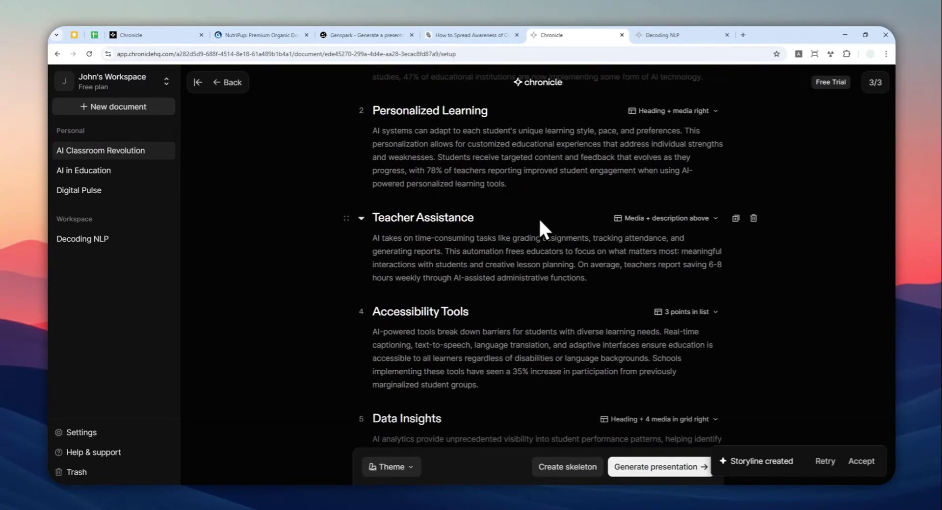
scroll(539, 221, "down", 3)
scroll(537, 234, "up", 6)
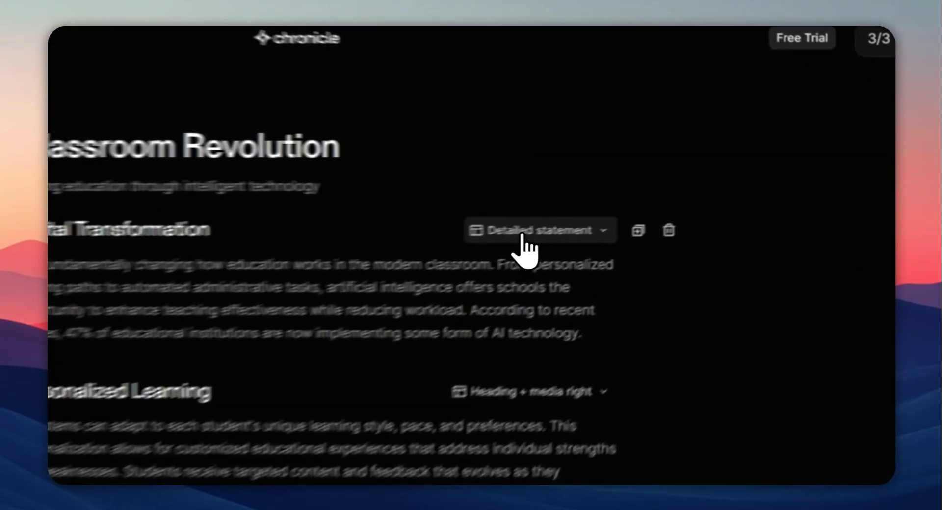
left_click(673, 196)
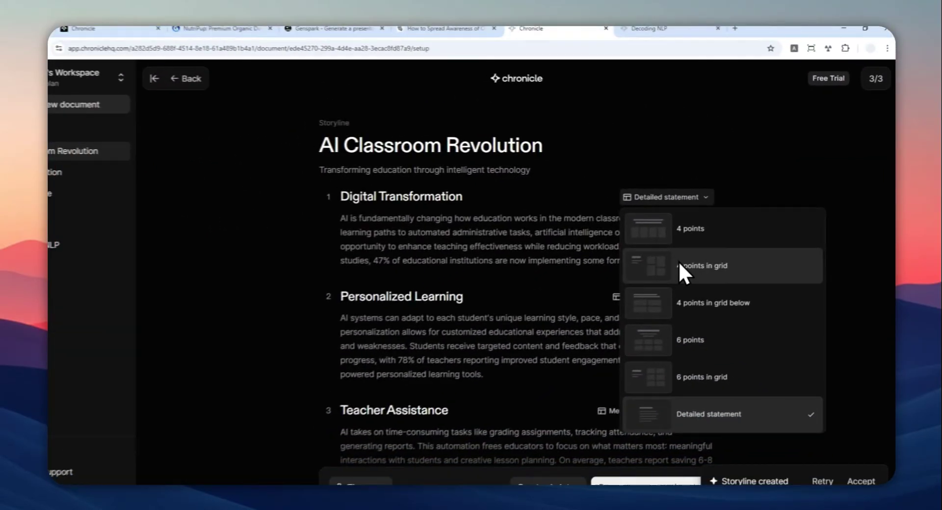
scroll(695, 290, "up", 3)
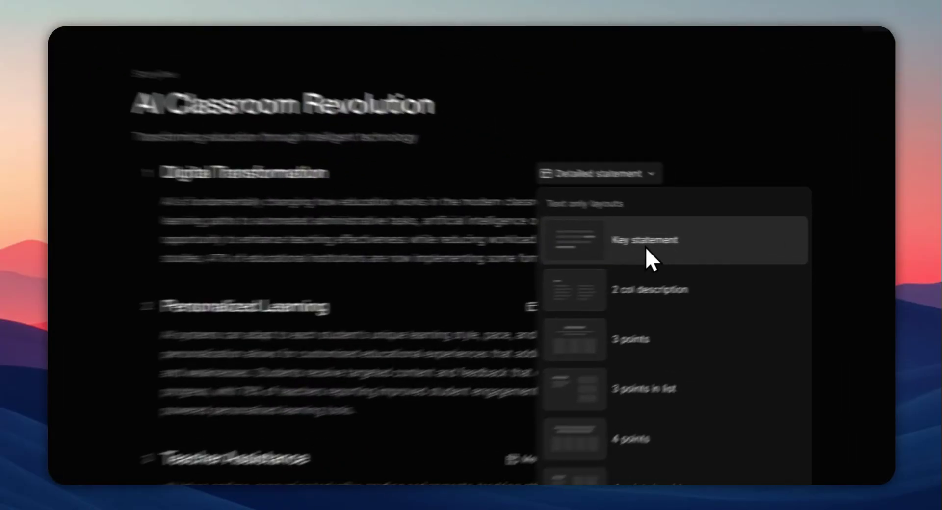
left_click(653, 246)
left_click(480, 161)
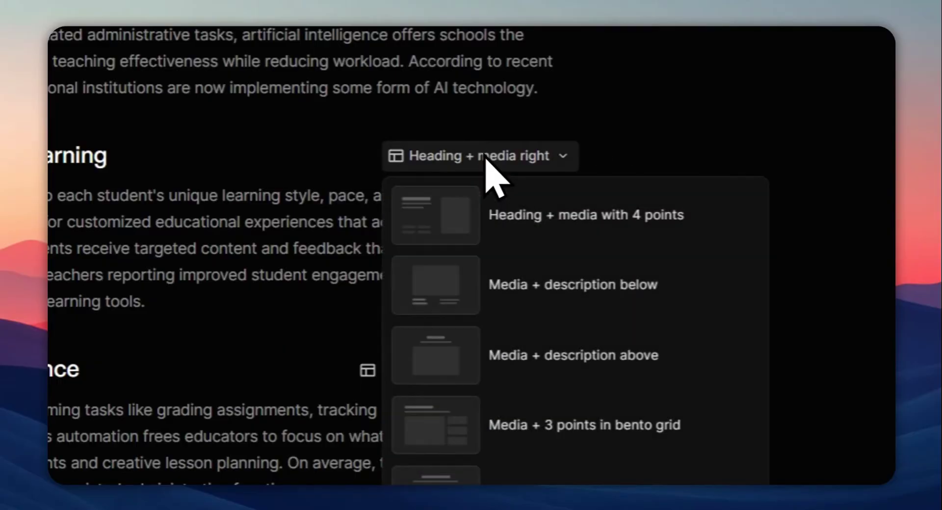
left_click(515, 356)
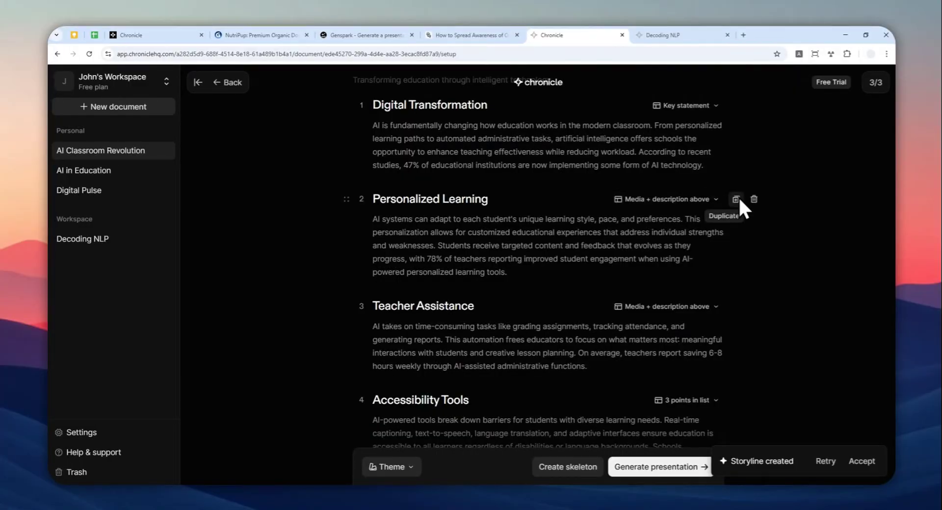
Step: Review the rest of the storyline and the document theme's color options without changing the theme
scroll(638, 255, "down", 2)
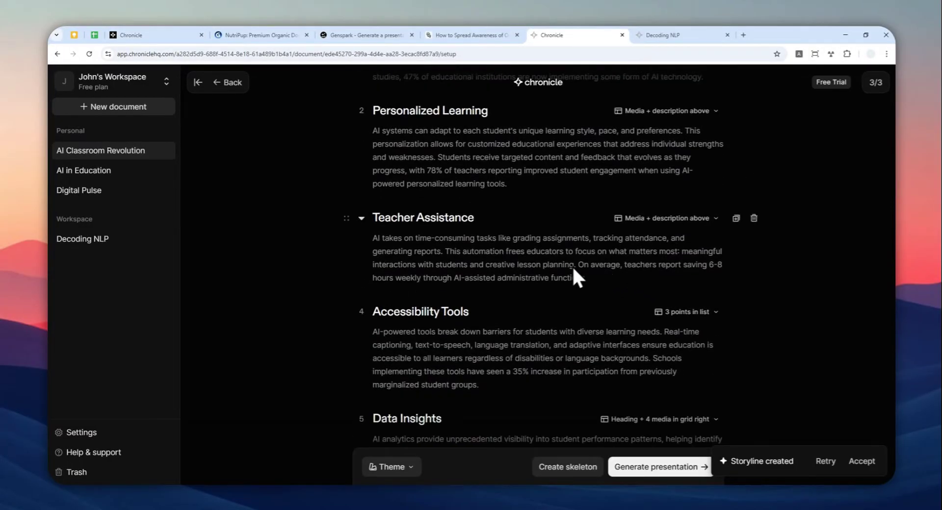
scroll(573, 268, "down", 4)
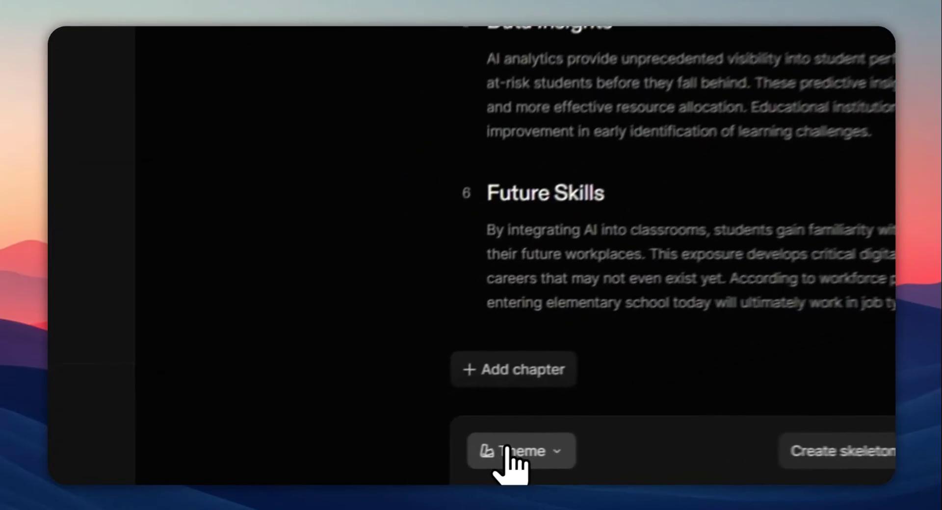
left_click(390, 465)
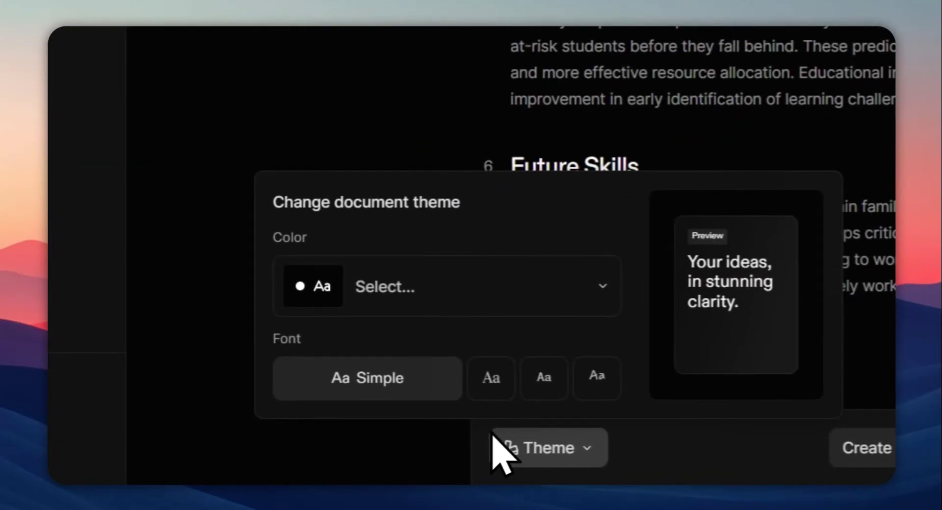
left_click(438, 287)
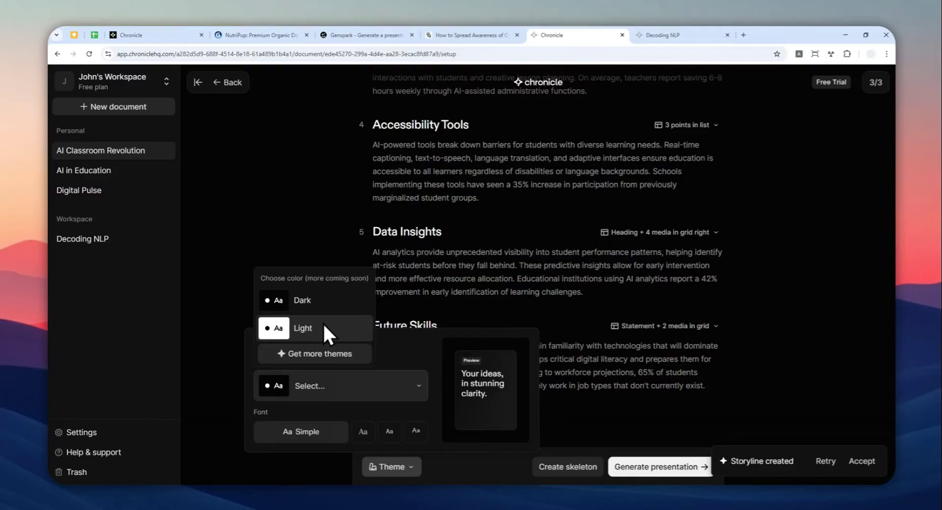
left_click(390, 466)
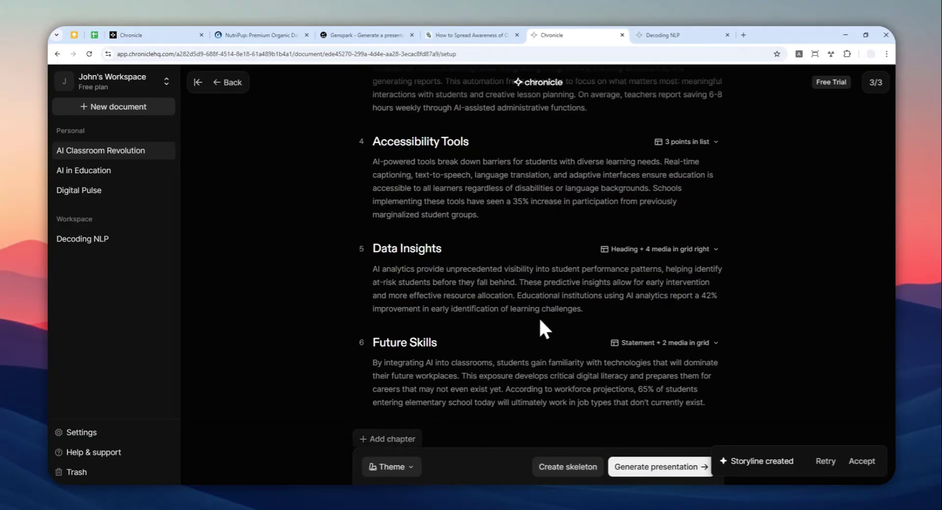
scroll(538, 317, "up", 4)
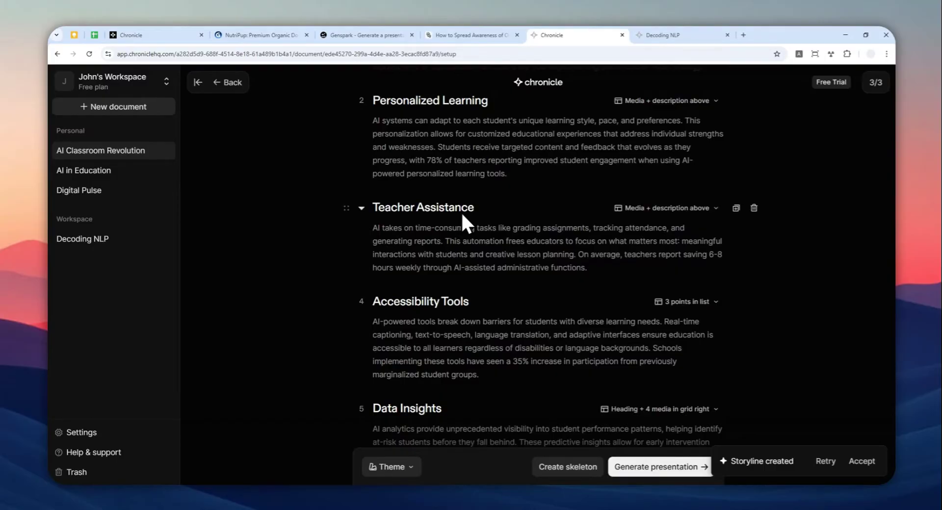
Step: Switch to the Decoding NLP document, insert a small icon card in the Future Speak chapter and place it below the paragraph's left side
left_click(657, 35)
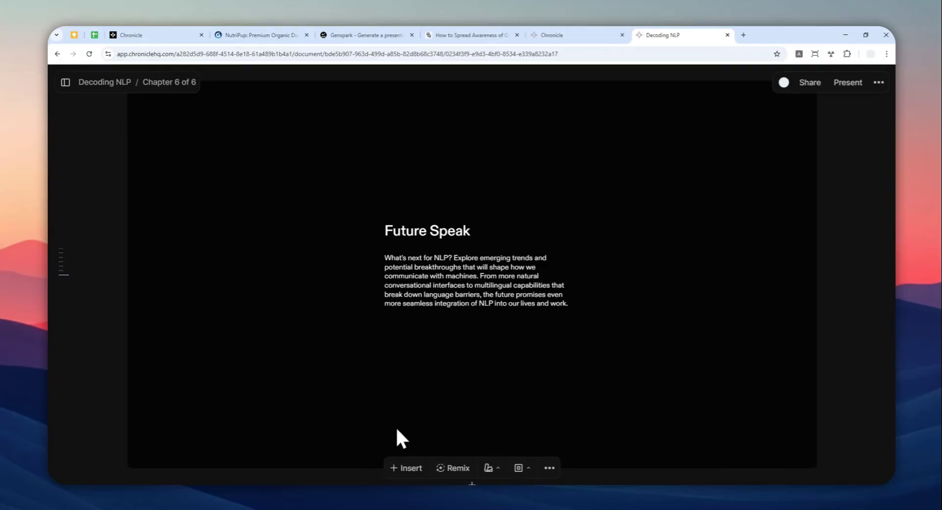
left_click(406, 468)
mouse_move(373, 305)
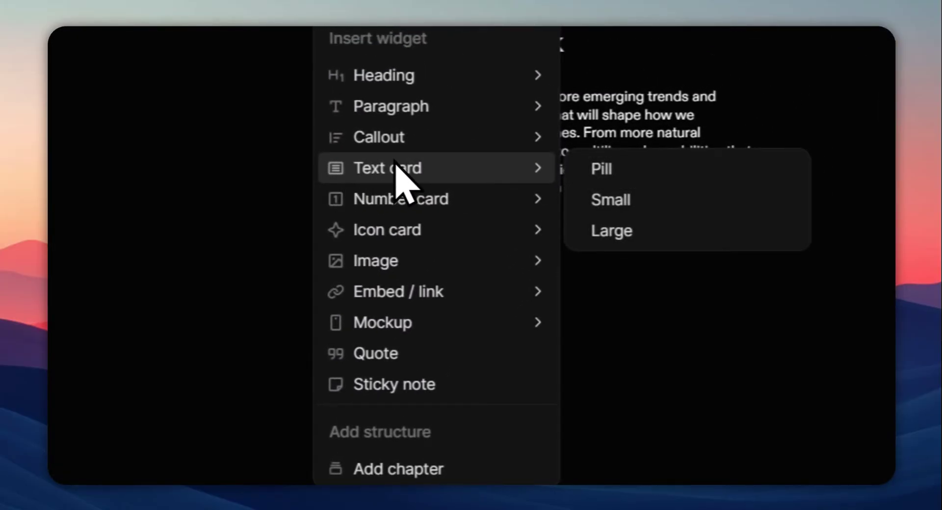
mouse_move(482, 134)
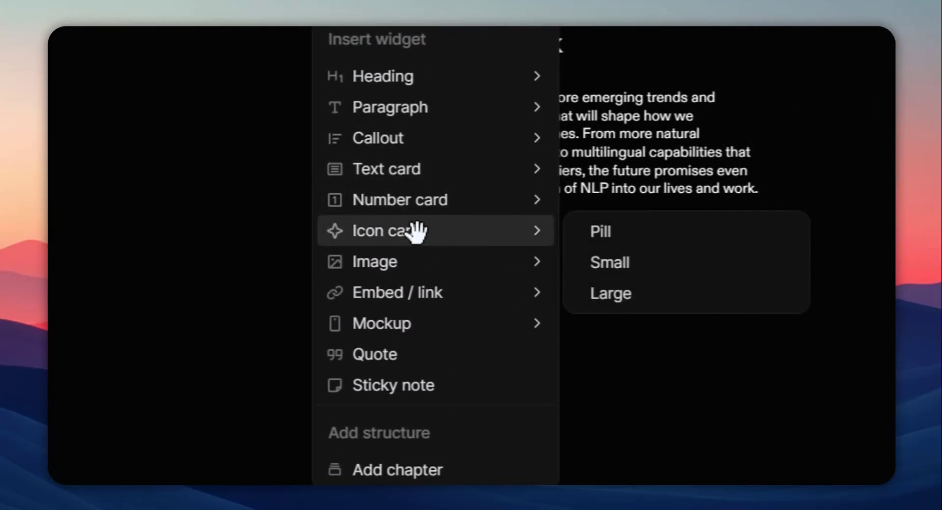
left_click(414, 229)
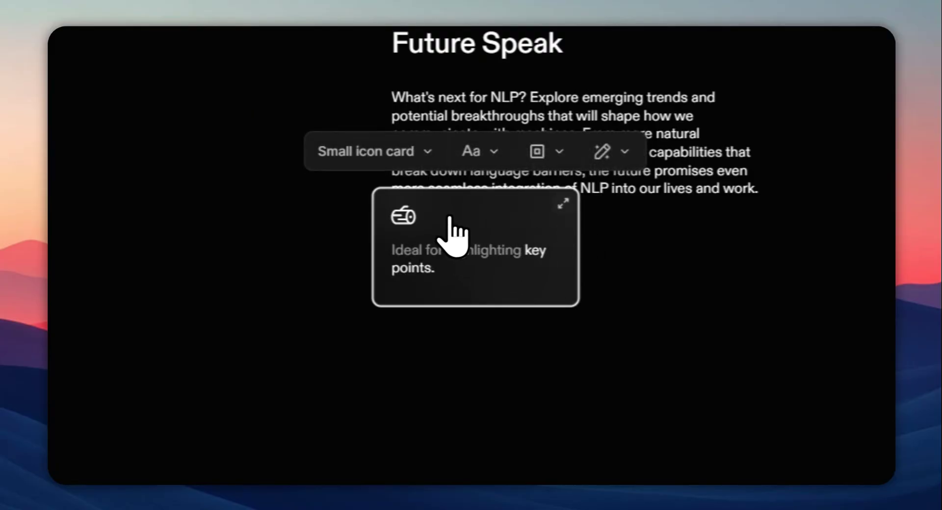
left_click_drag(449, 215, 251, 251)
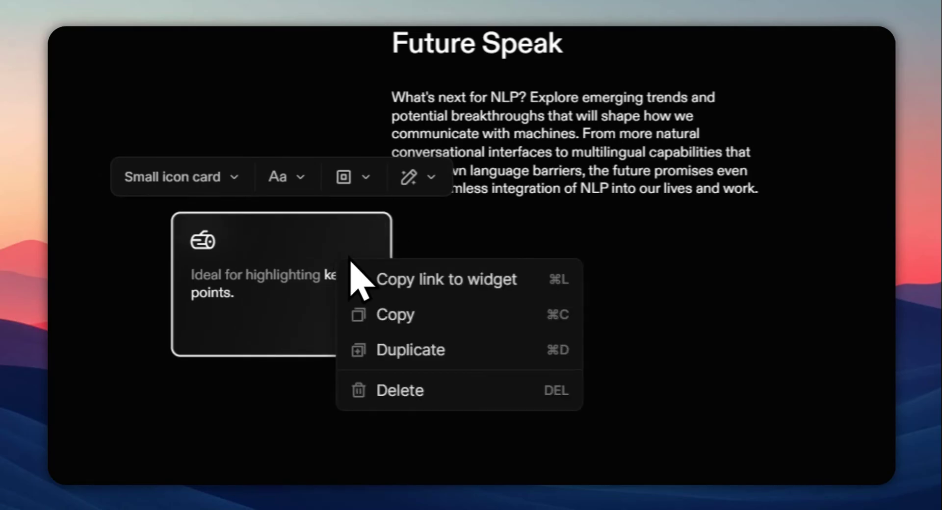
Step: Duplicate the small icon card twice and arrange the three cards in a row below the paragraph
left_click(438, 348)
left_click_drag(749, 290, 388, 233)
right_click(392, 221)
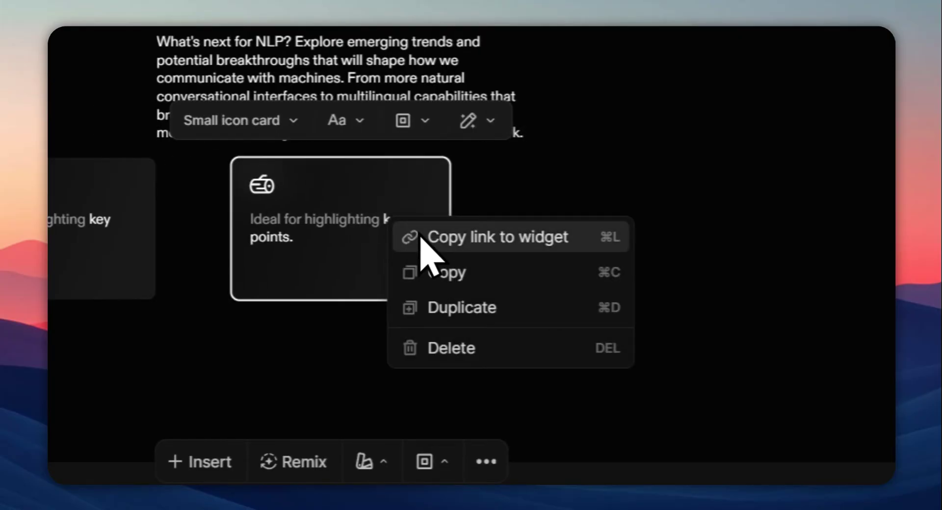
left_click(483, 308)
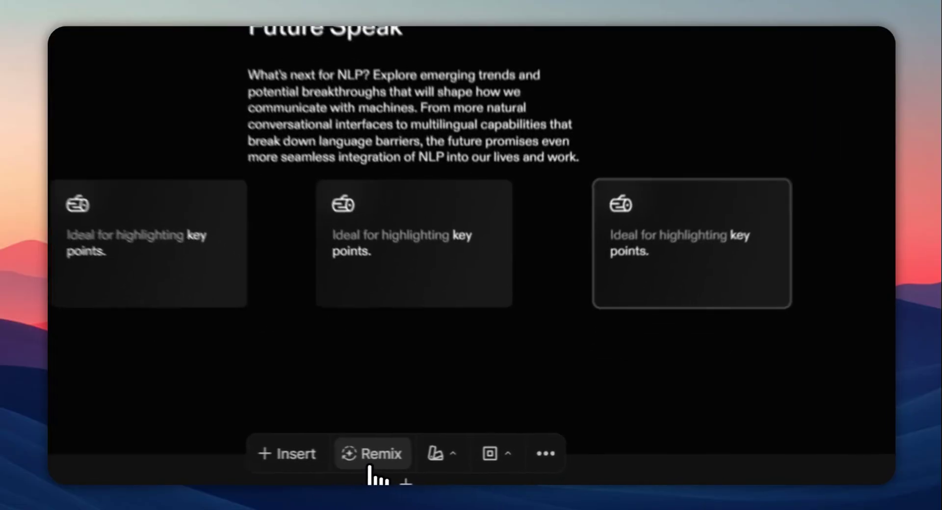
Step: Remix the Future Speak chapter with the 3 points layout
left_click(452, 469)
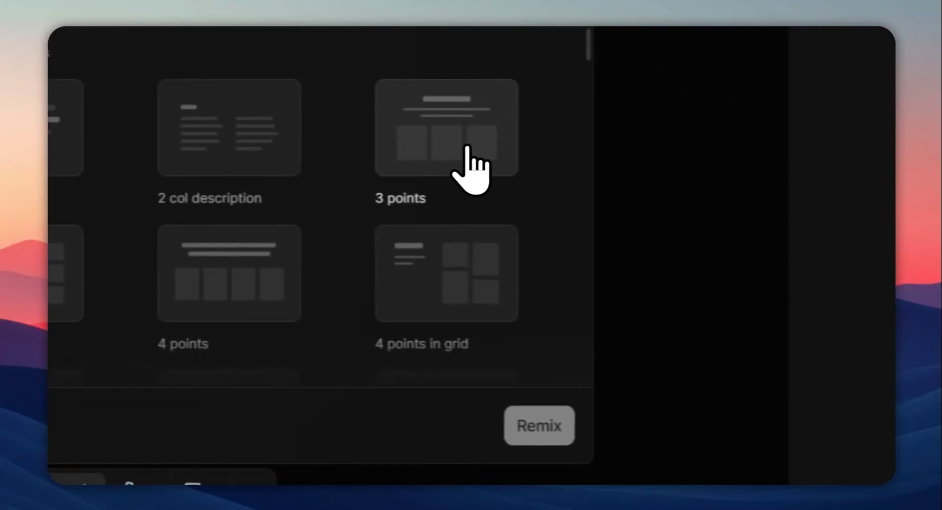
left_click(746, 144)
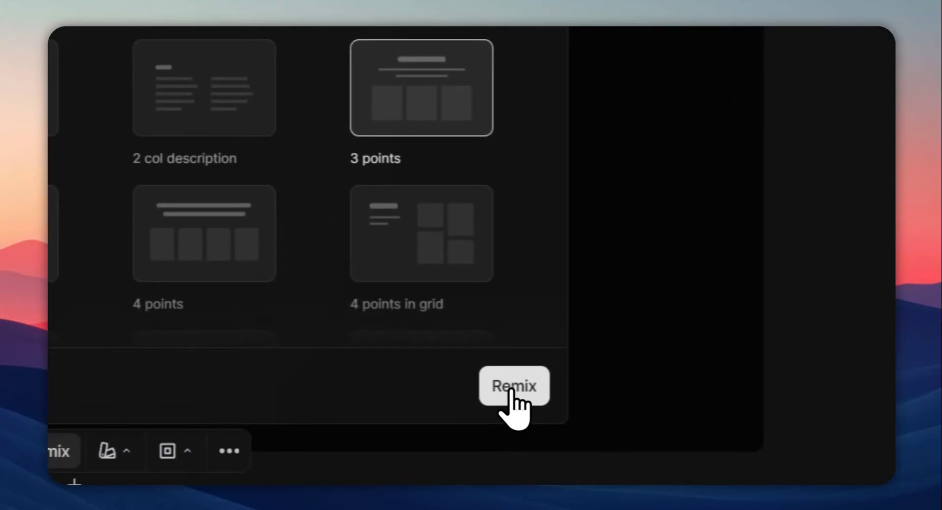
left_click(510, 388)
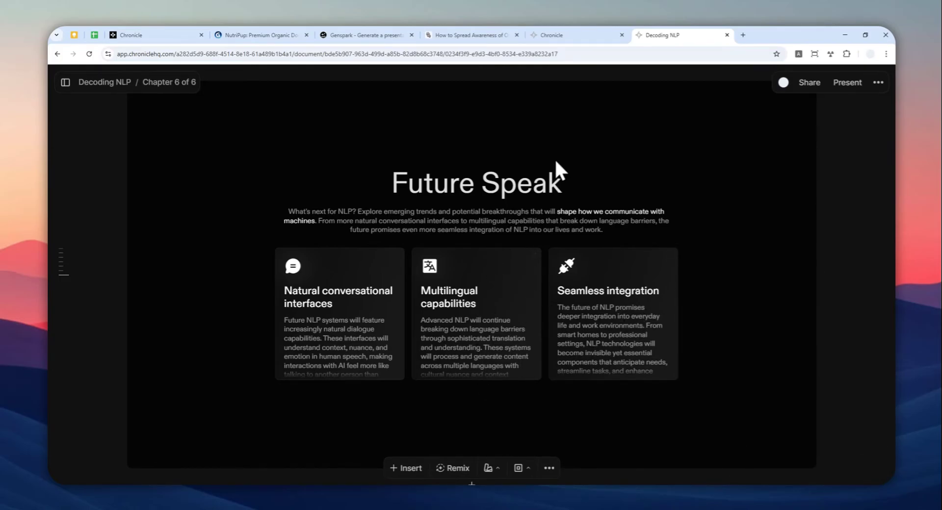
Step: Return to the AI Classroom Revolution document, generate its presentation and browse the chapters up to Data Insights
left_click(556, 33)
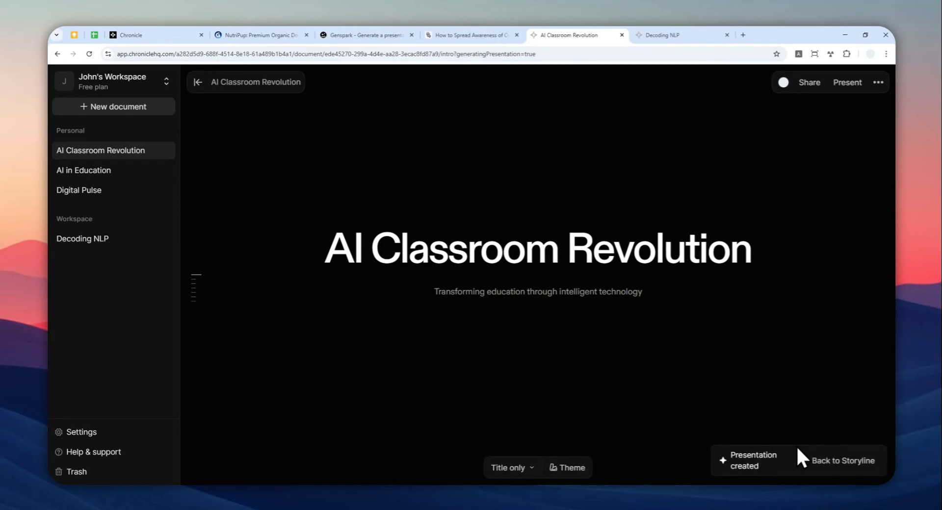
mouse_move(195, 281)
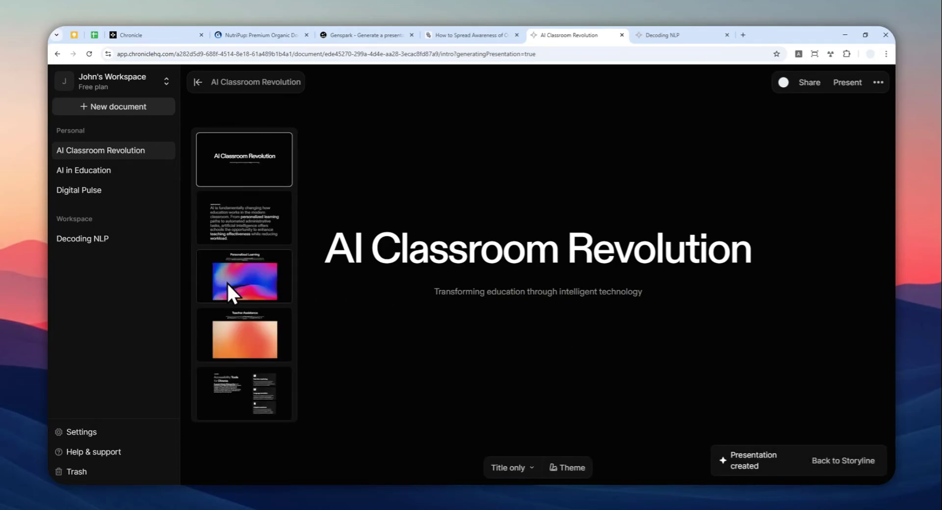
left_click(248, 235)
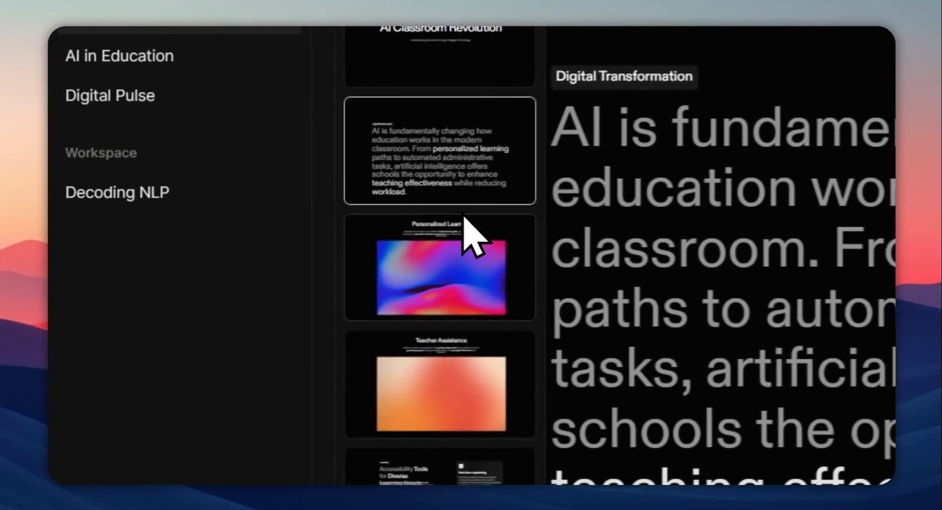
scroll(453, 251, "down", 2)
left_click(463, 193)
scroll(453, 221, "down", 2)
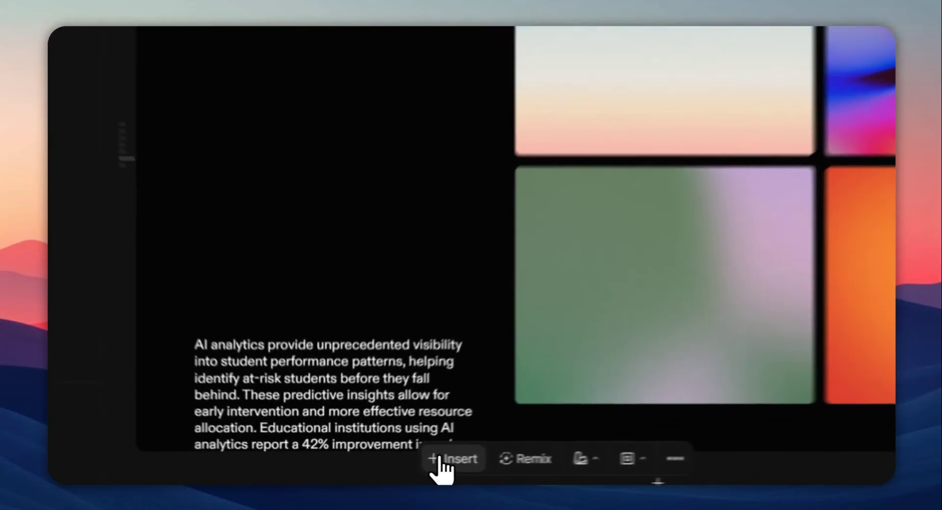
Step: Check the widgets available for insertion and the theme options for the Data Insights chapter
left_click(405, 467)
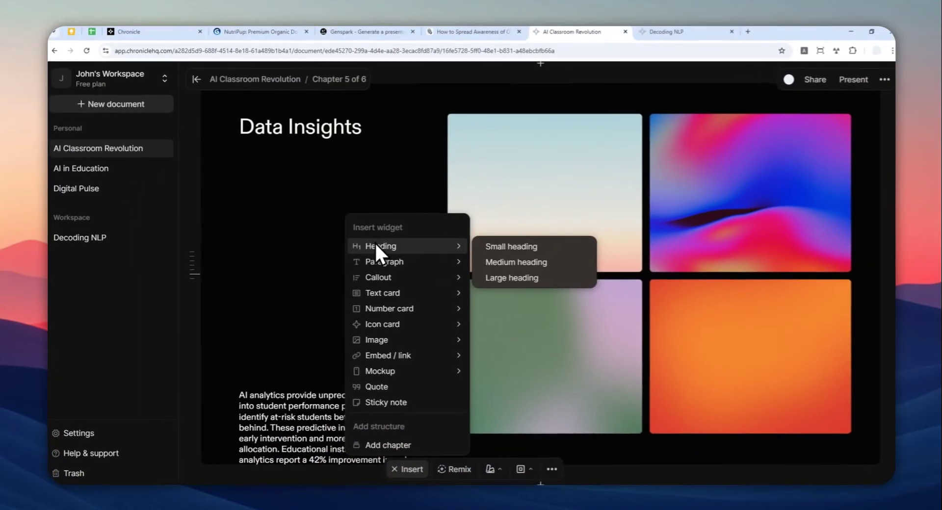
mouse_move(445, 186)
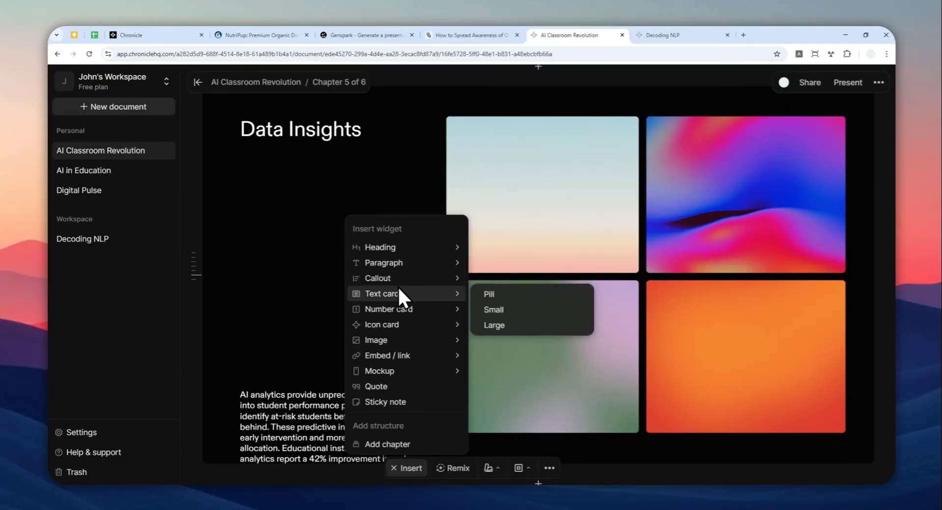
mouse_move(398, 307)
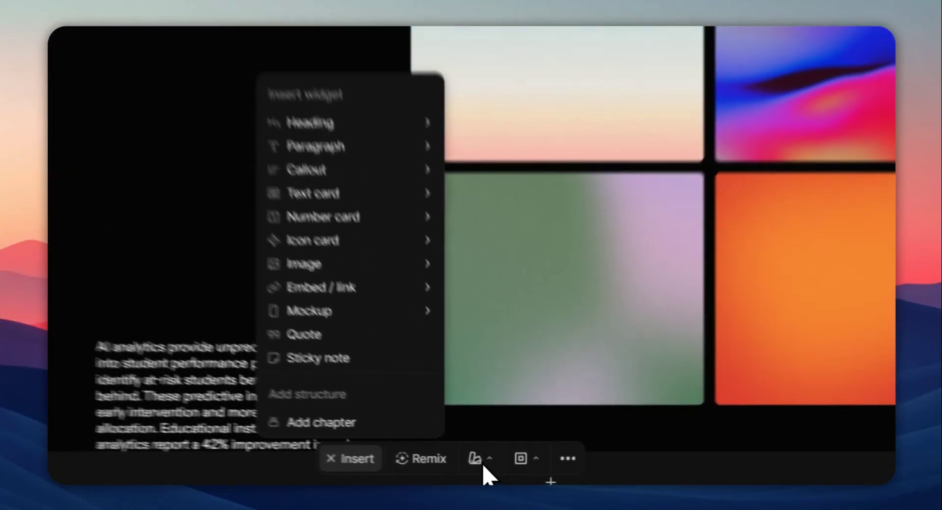
left_click(488, 468)
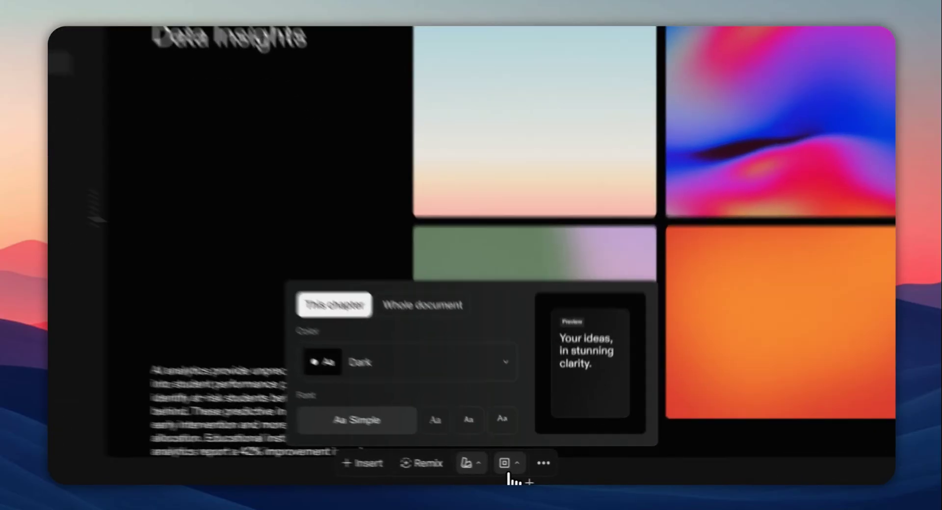
Step: Try an orange and a warm gradient background on the Data Insights chapter, apply the deep red gradient and show the overlay choices
left_click(518, 468)
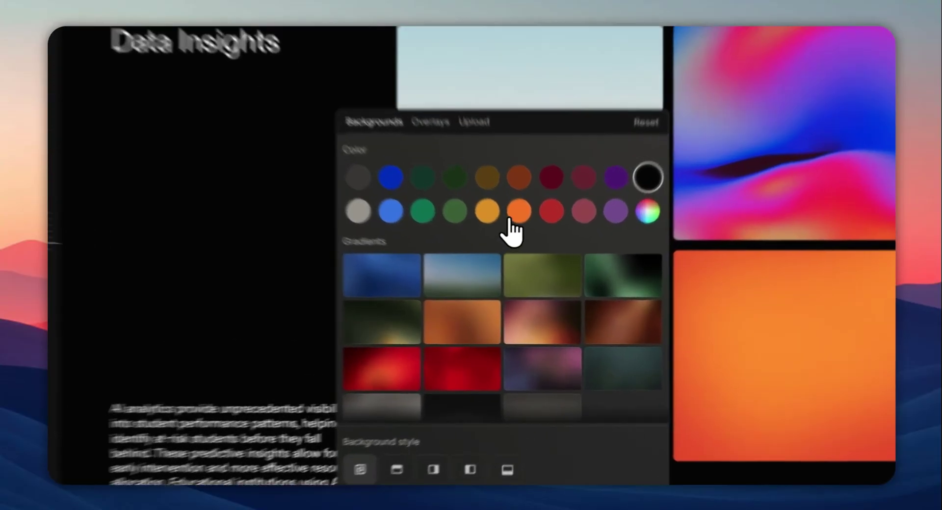
left_click(534, 252)
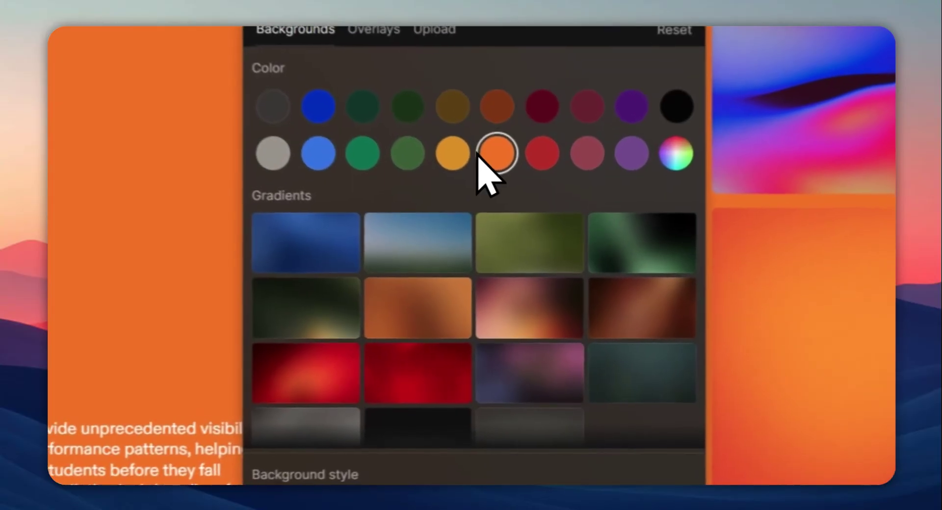
left_click(534, 302)
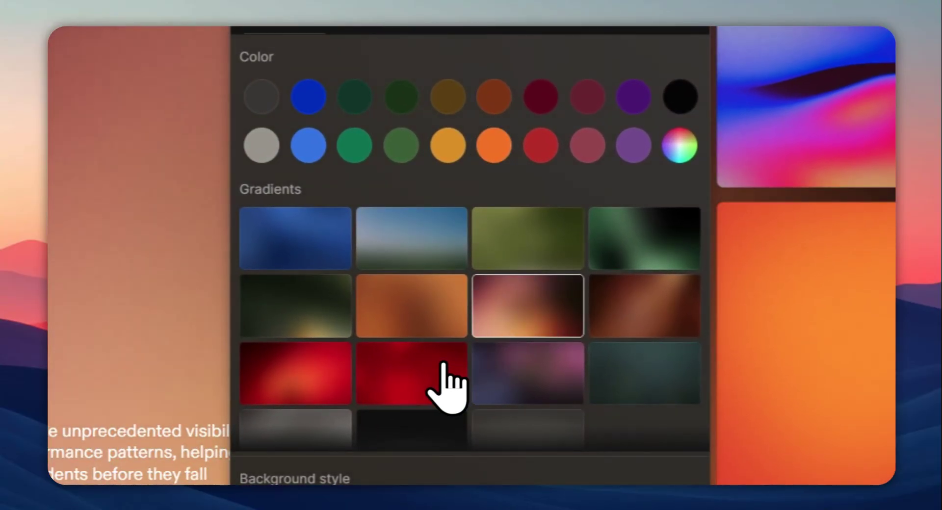
left_click(411, 388)
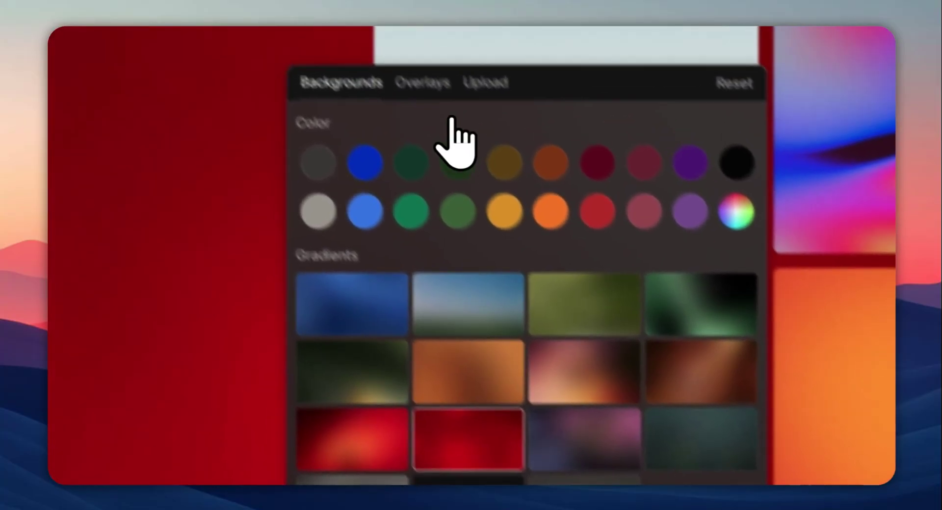
left_click(423, 84)
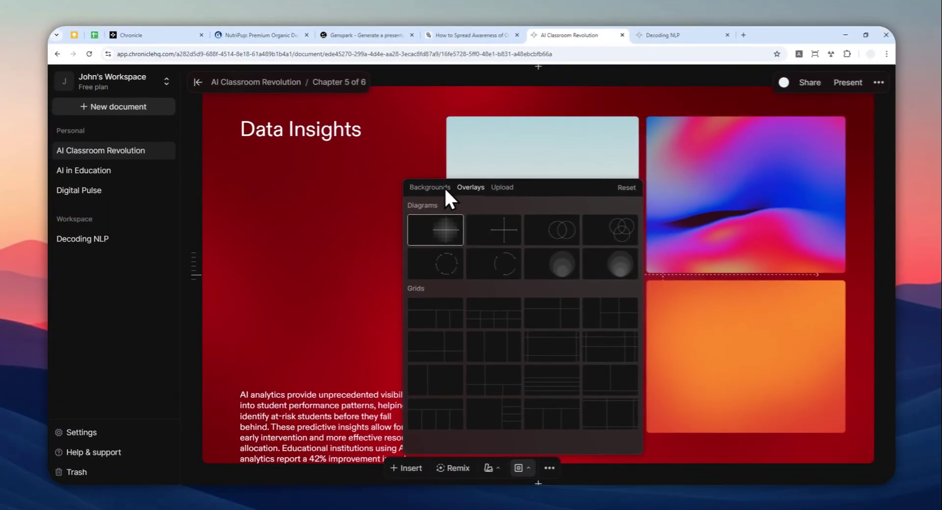
Step: Check the background upload option without choosing an image, and show the Data Insights chapter's link, move, duplicate and delete options
left_click(498, 188)
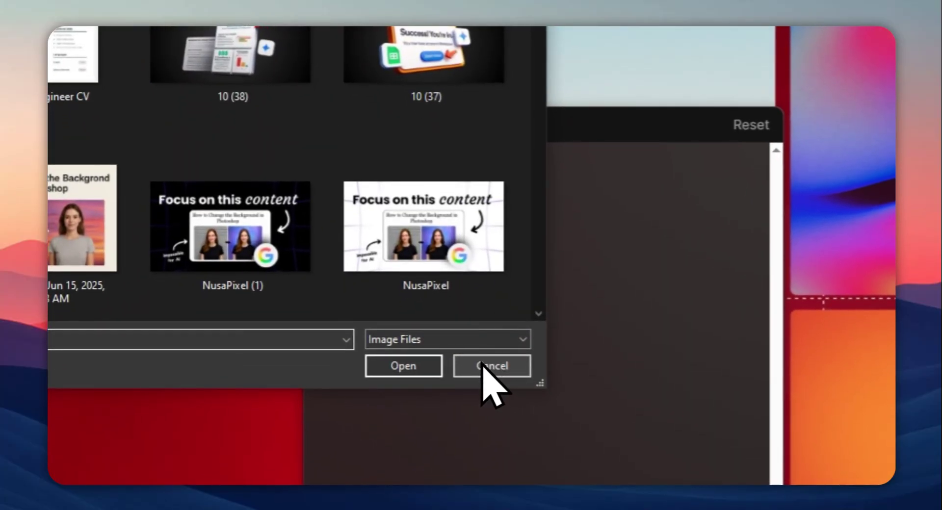
left_click(490, 373)
left_click(372, 137)
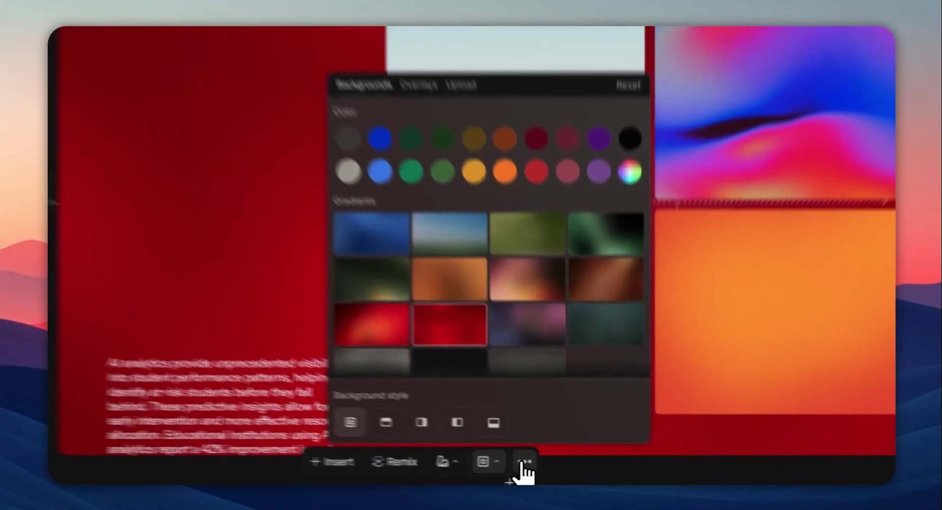
left_click(546, 469)
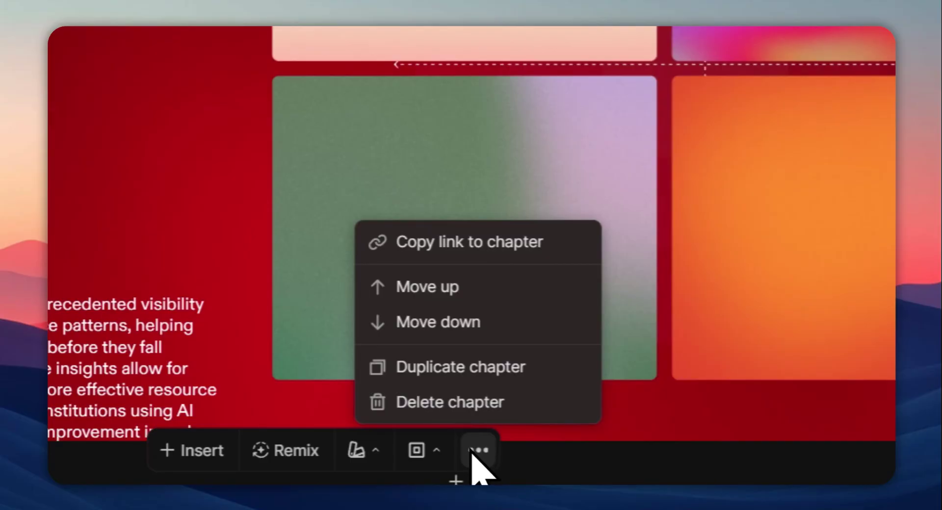
left_click(475, 450)
Step: Switch to the Decoding NLP presentation and view its Future Speak chapter
scroll(410, 84, "up", 8)
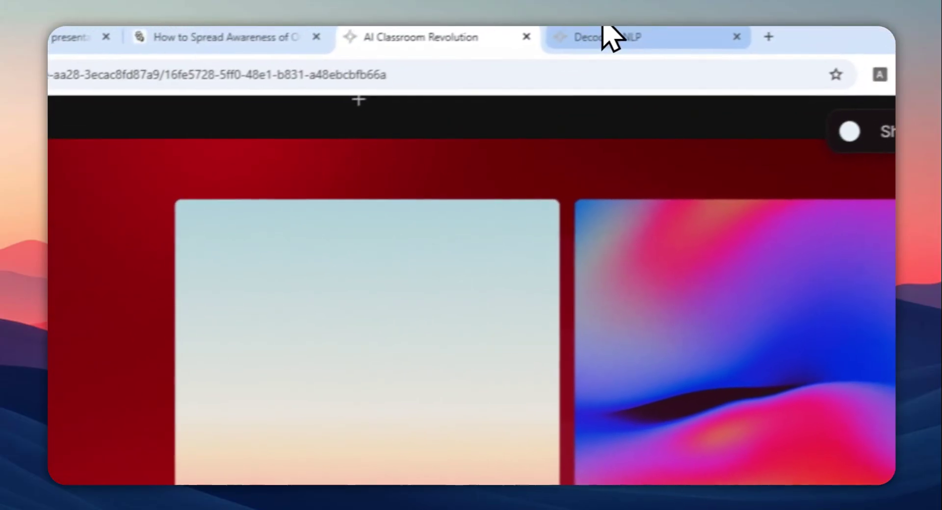
left_click(606, 31)
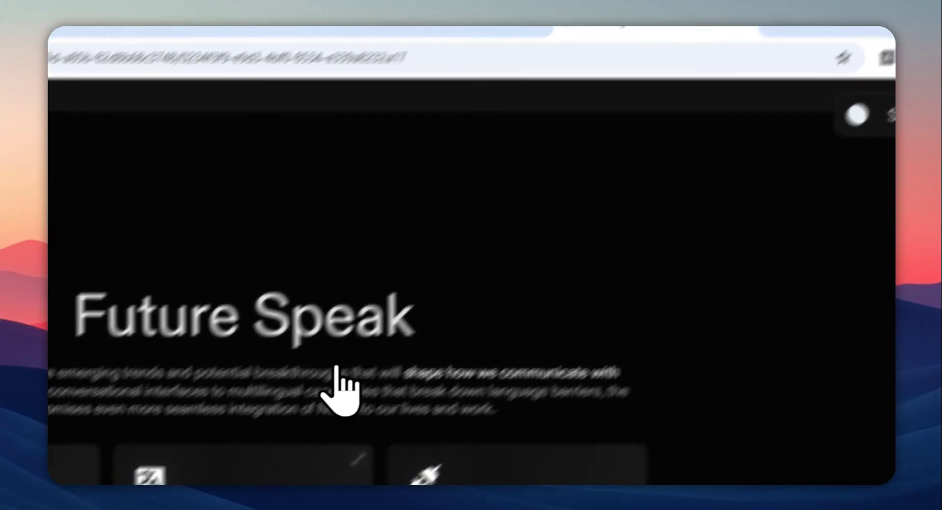
left_click_drag(349, 437, 677, 217)
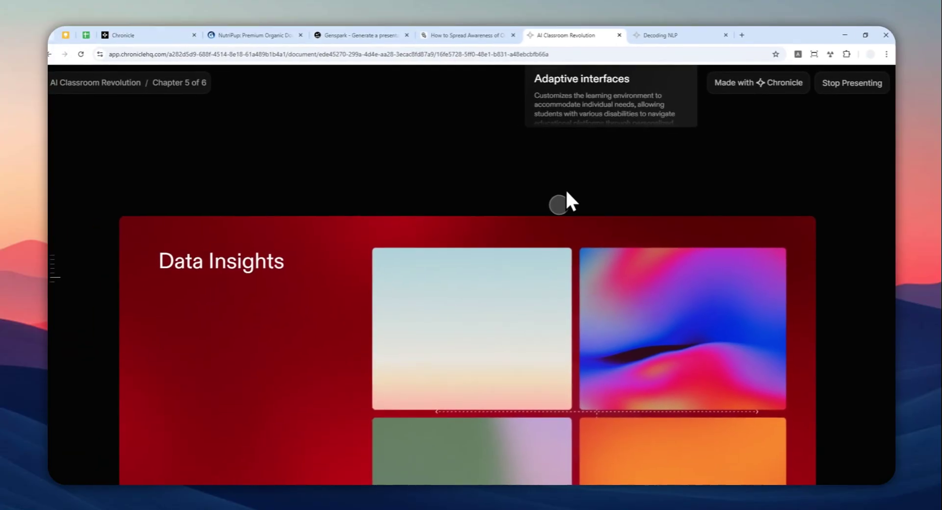
Step: In the presented AI Classroom Revolution document, jump to the Teacher Assistance chapter and continue to the Accessibility Tools chapter
scroll(567, 194, "up", 10)
mouse_move(55, 259)
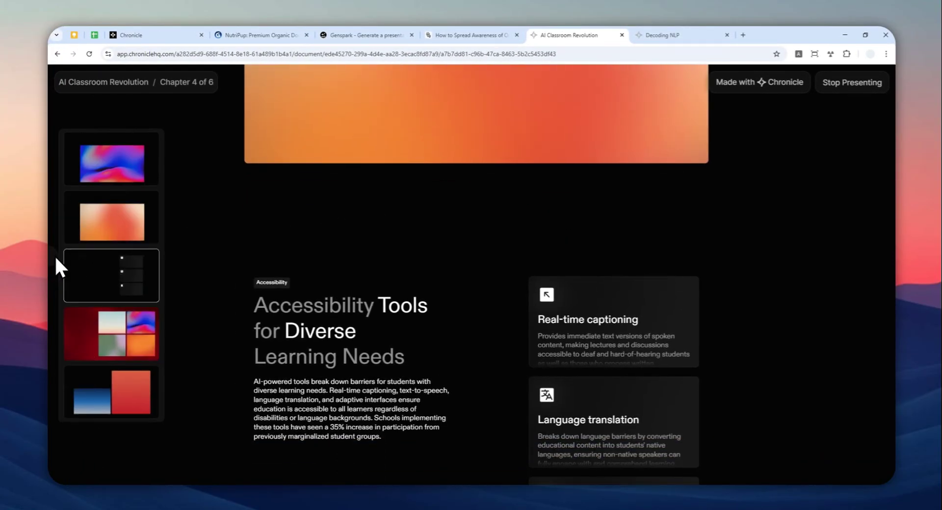
left_click(112, 222)
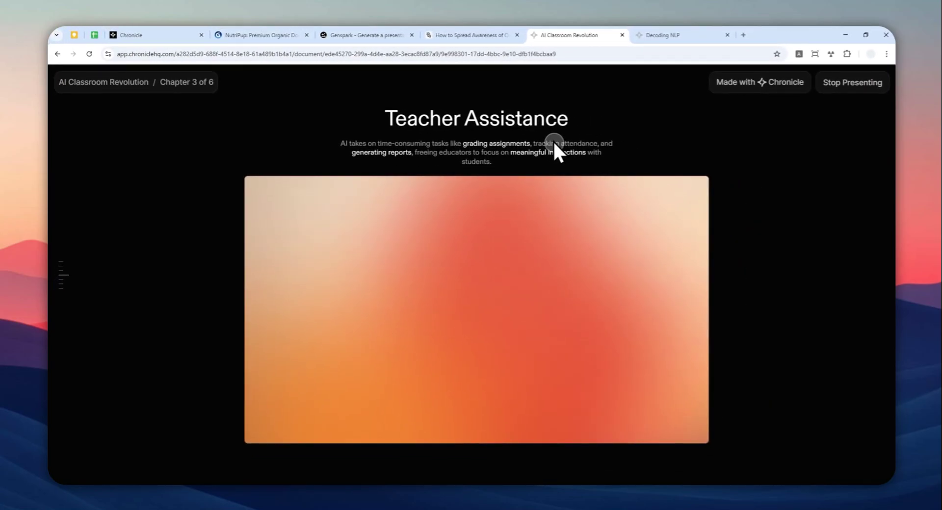
scroll(554, 143, "down", 3)
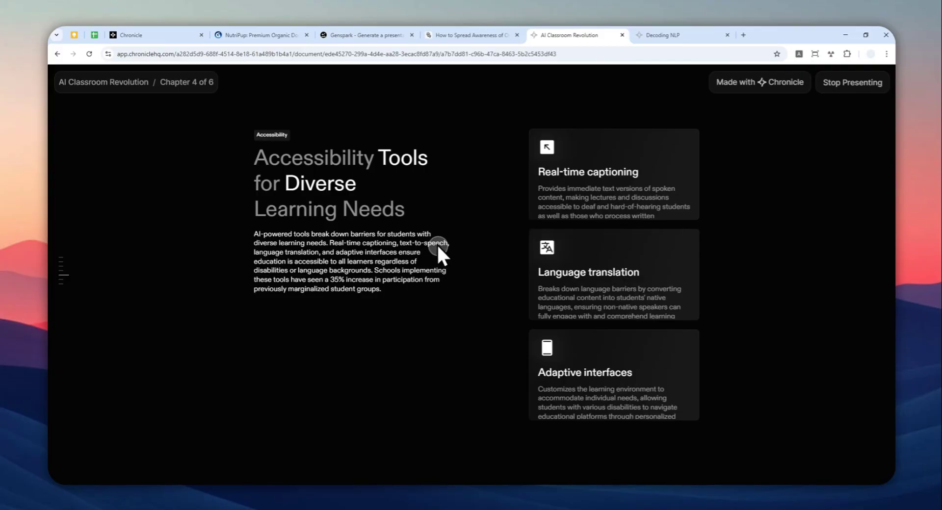
Step: View the presentation in full screen, step back through the chapters to the title page and stop presenting
key("F11")
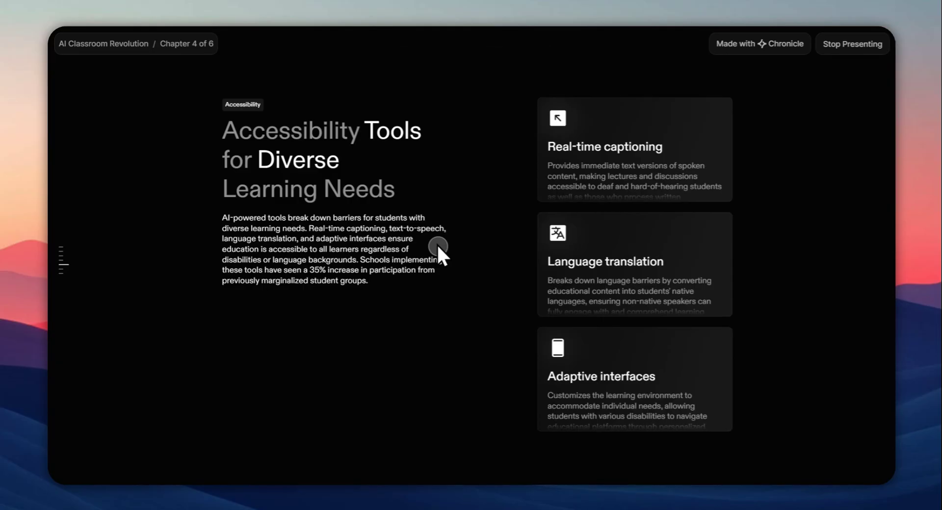
key("Left")
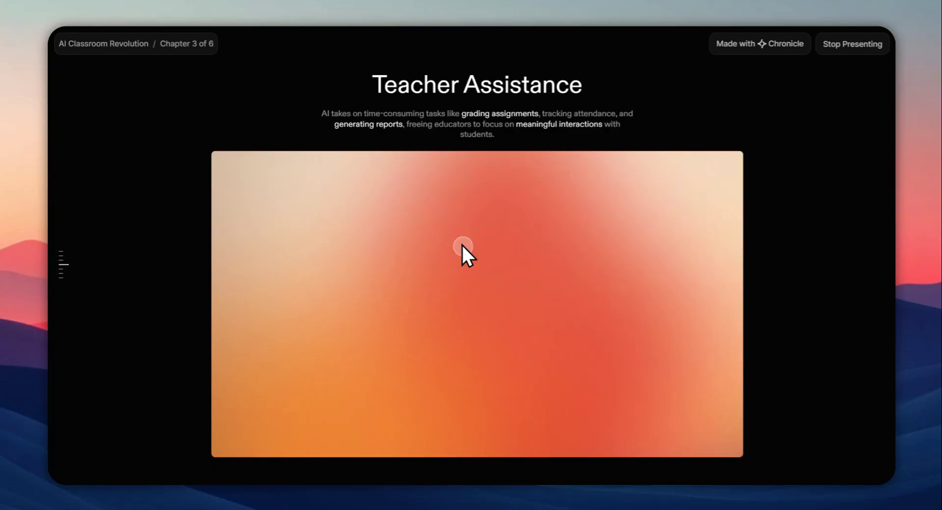
key("Left")
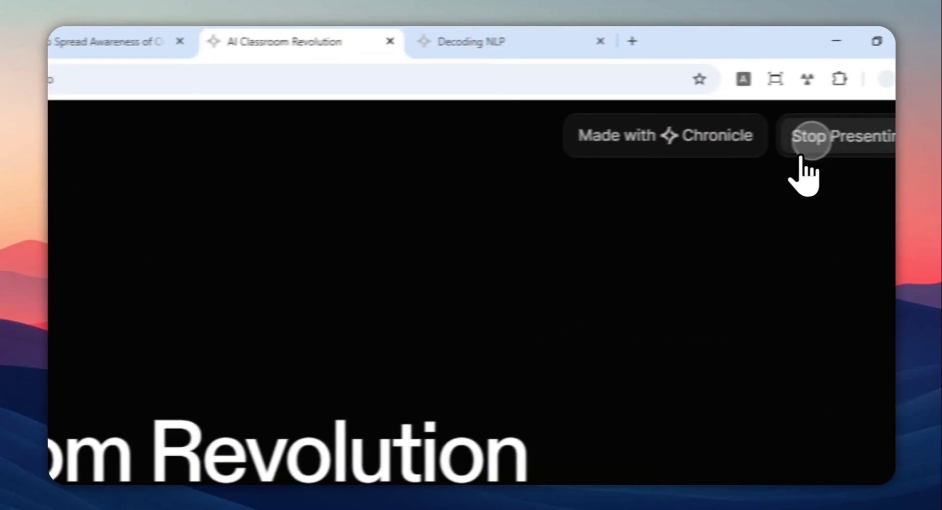
left_click(783, 142)
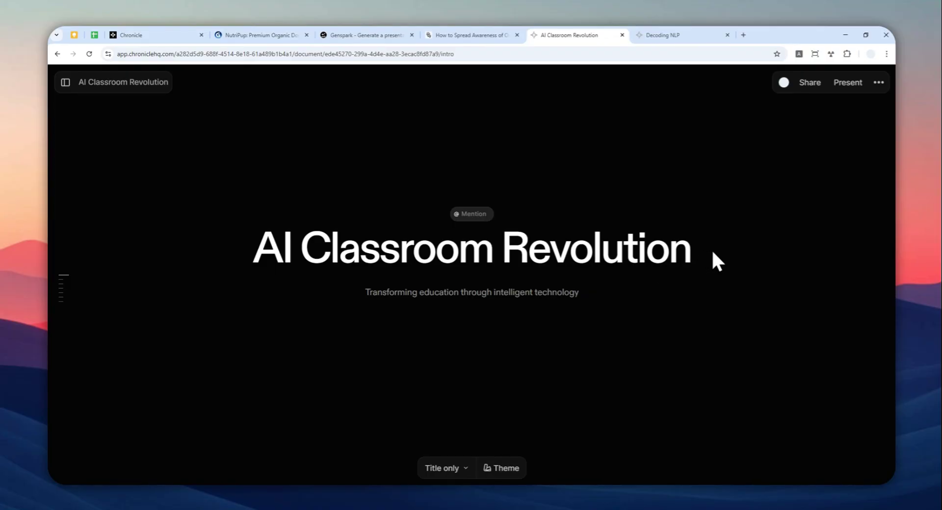
Step: Switch to the Chronicle homepage and look through its feature sections
left_click(143, 35)
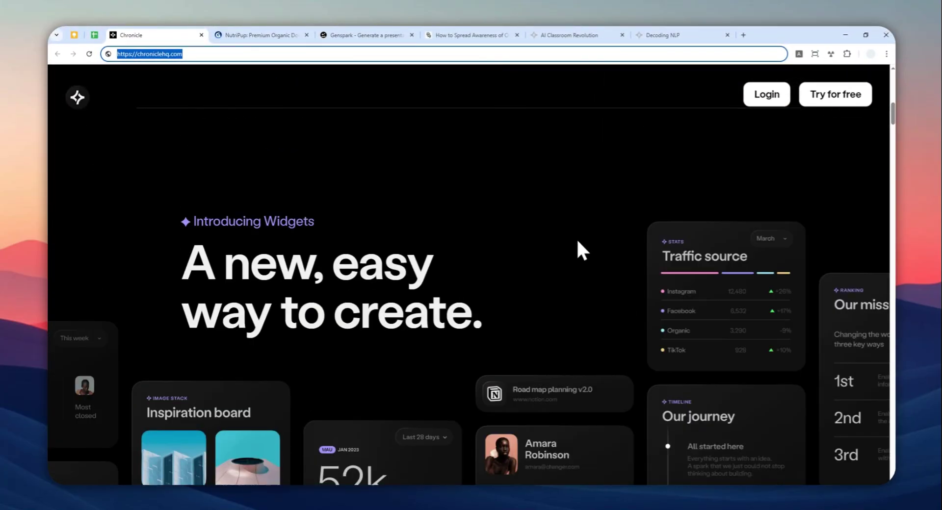
scroll(578, 241, "down", 5)
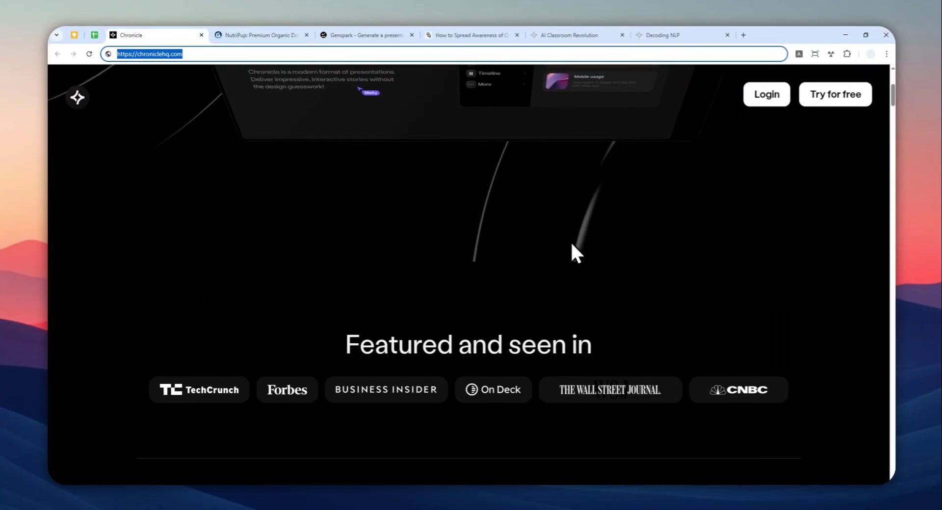